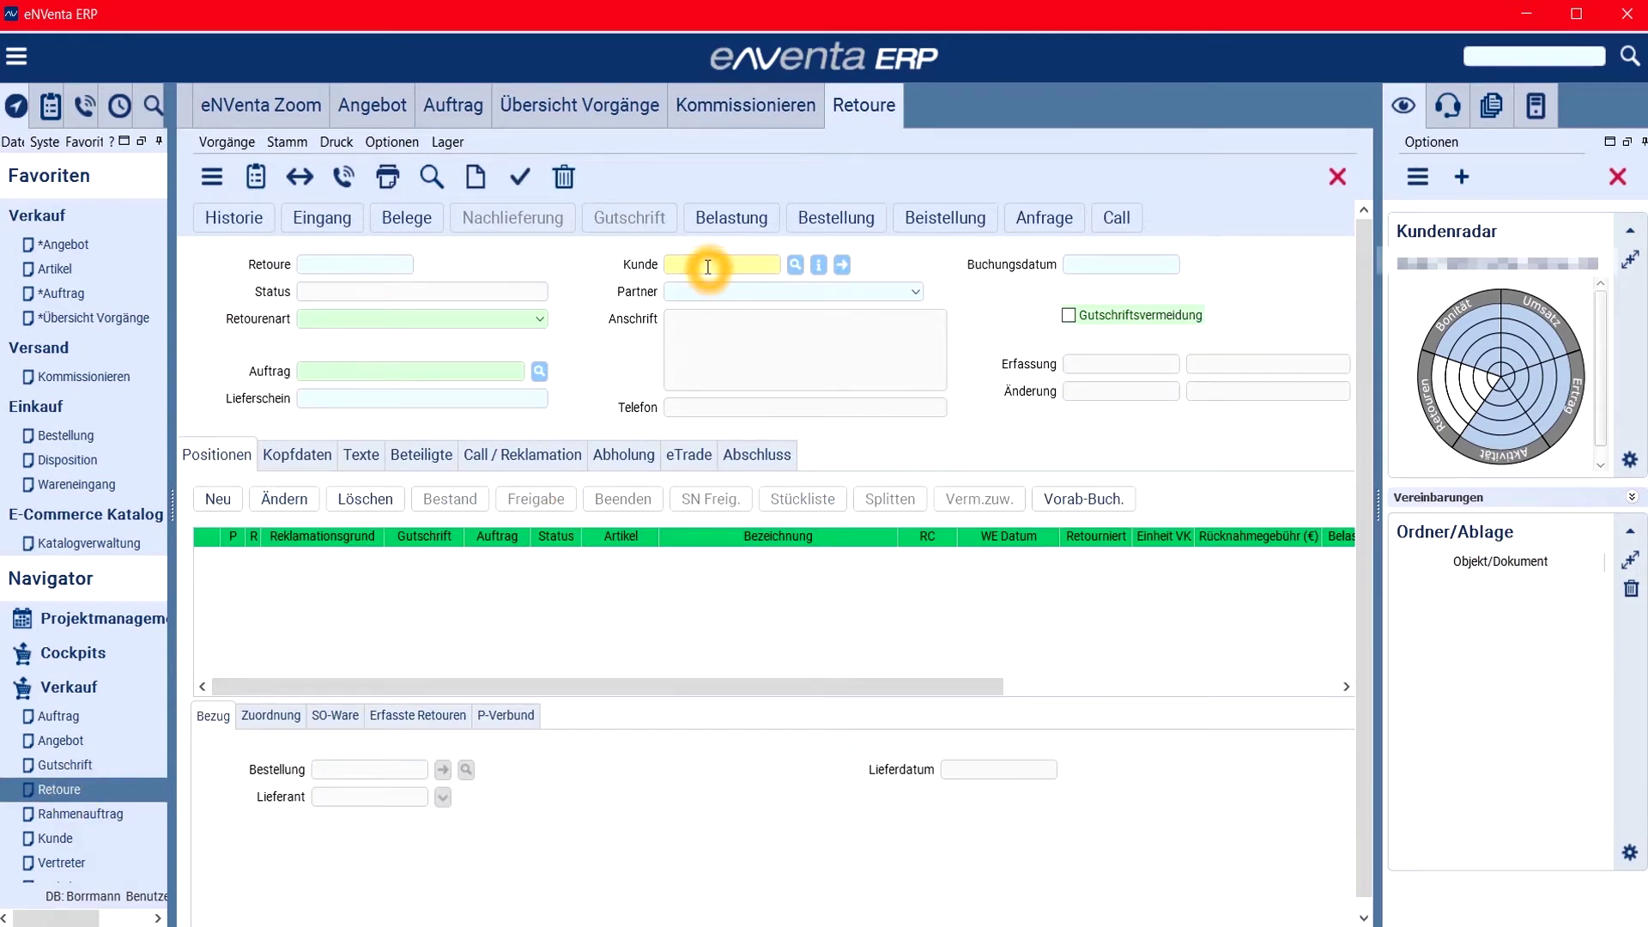
# Search for the customer by search name and take the matching customer record over into the return.
pyautogui.click(795, 267)
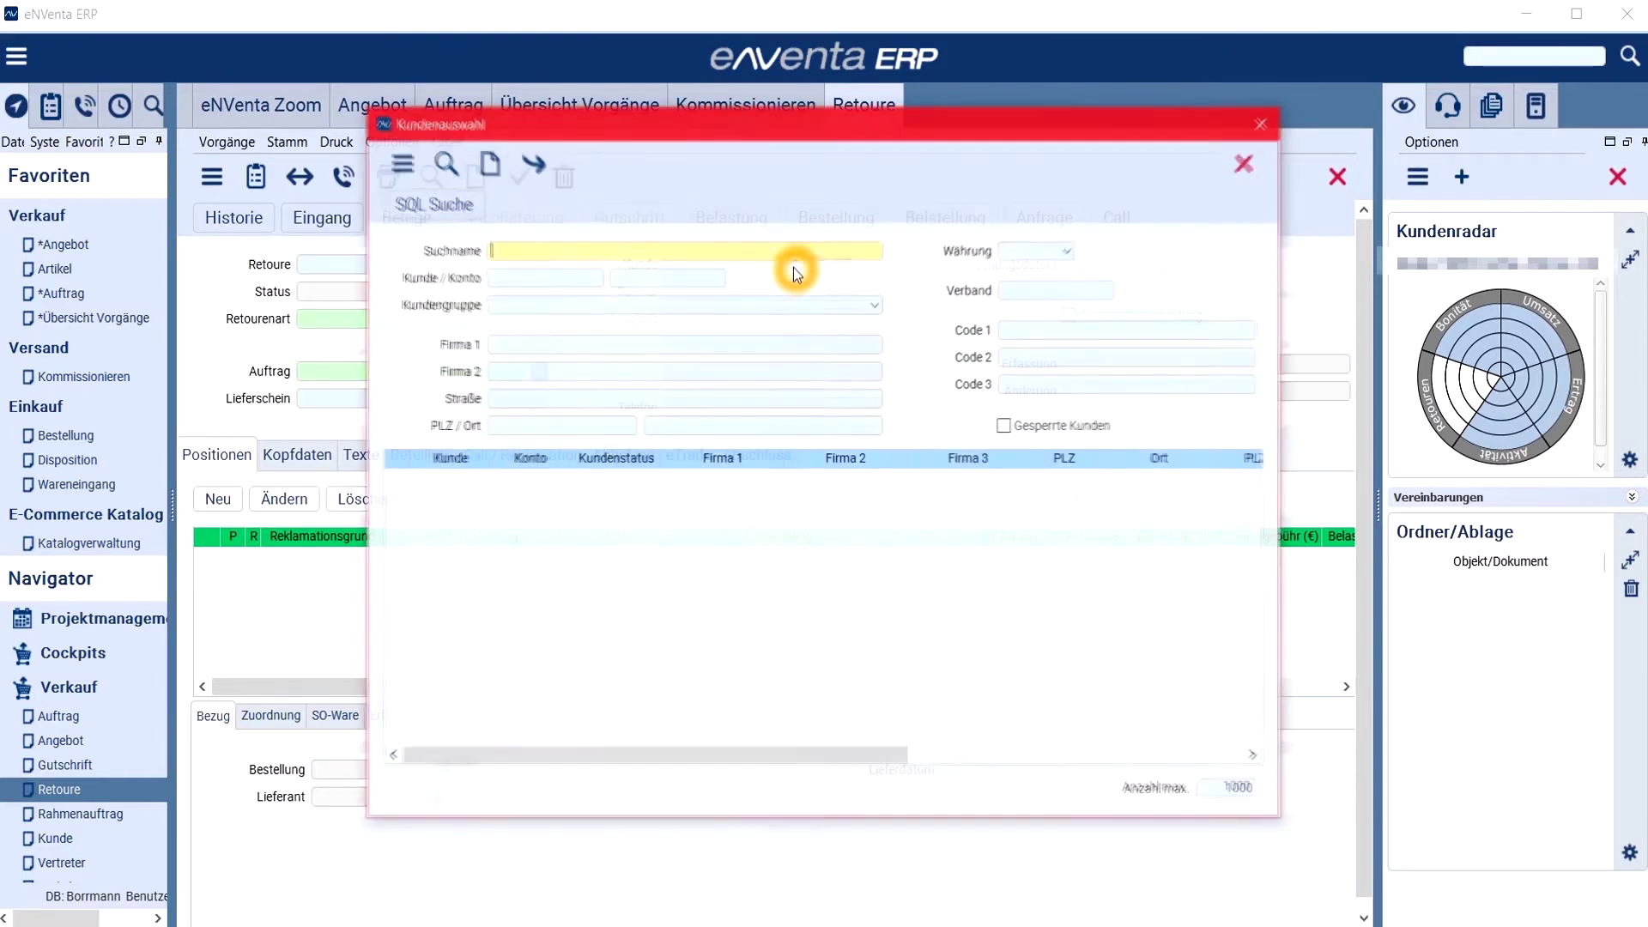
pyautogui.click(589, 246)
pyautogui.click(587, 251)
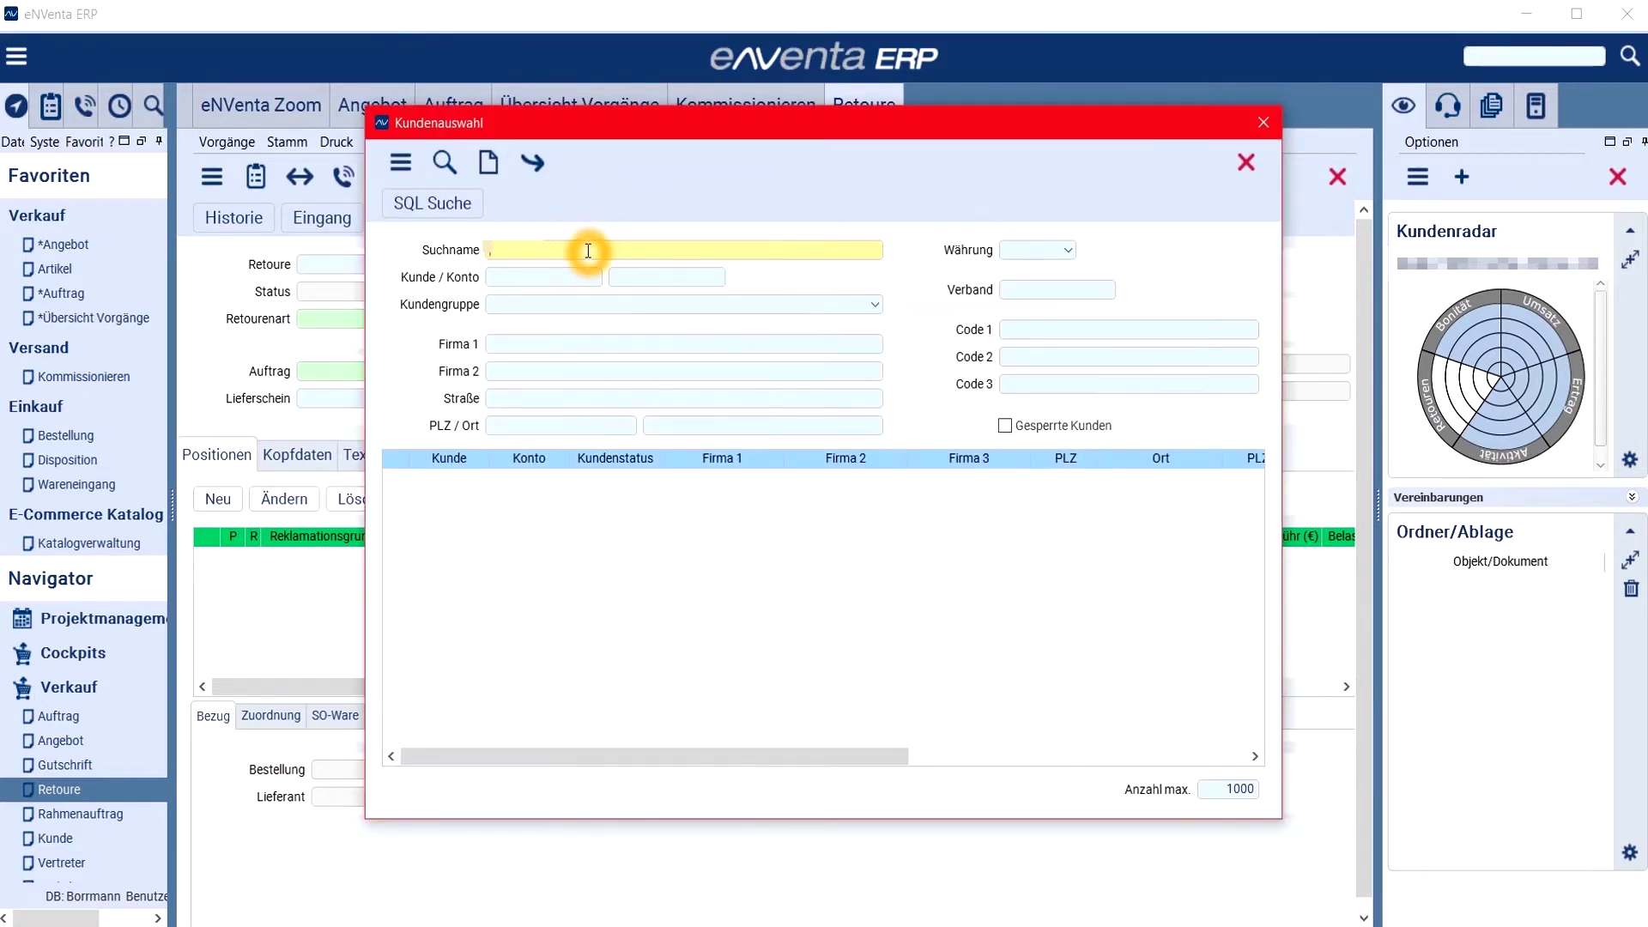
pyautogui.write('Sommer')
pyautogui.press('Tab')
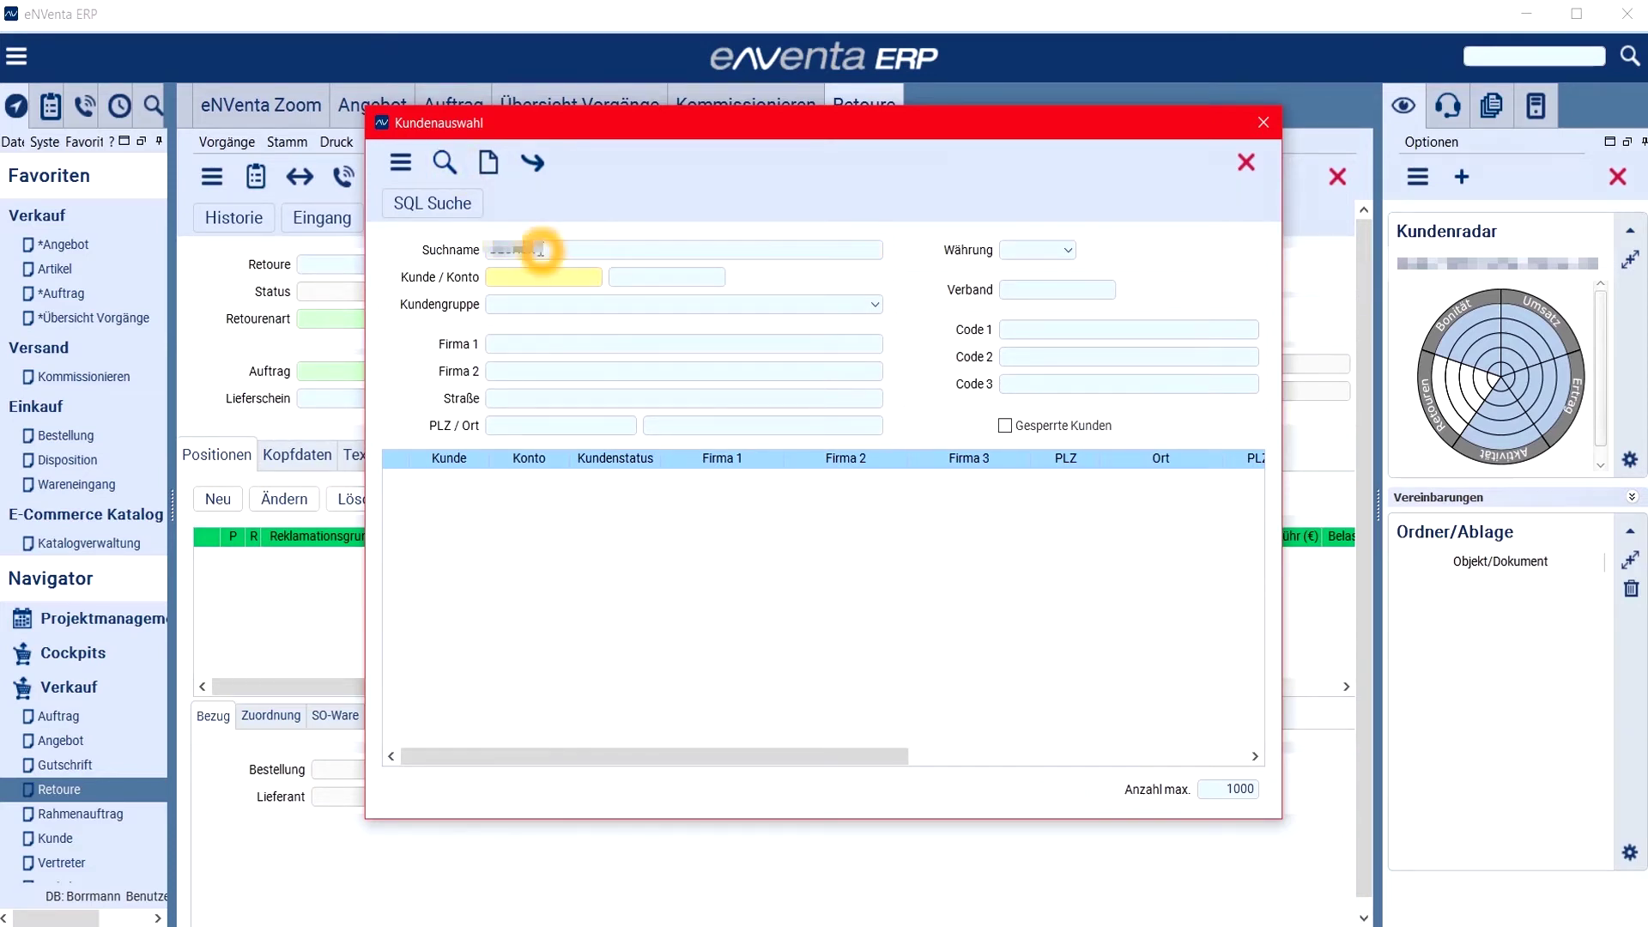
pyautogui.click(444, 163)
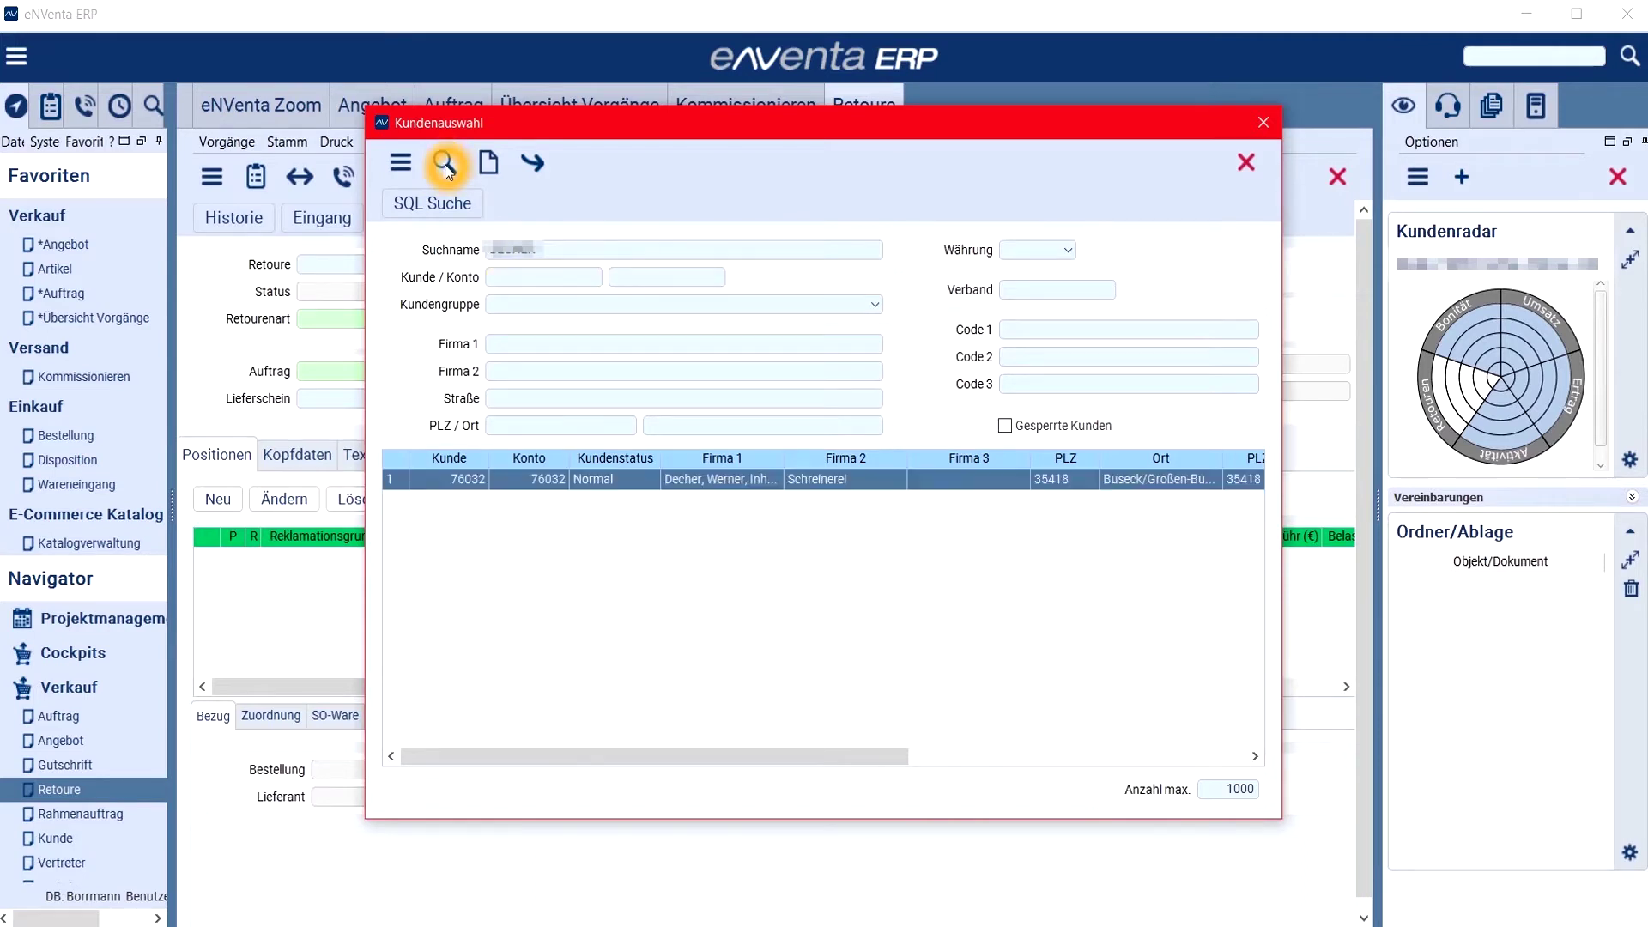
pyautogui.click(704, 486)
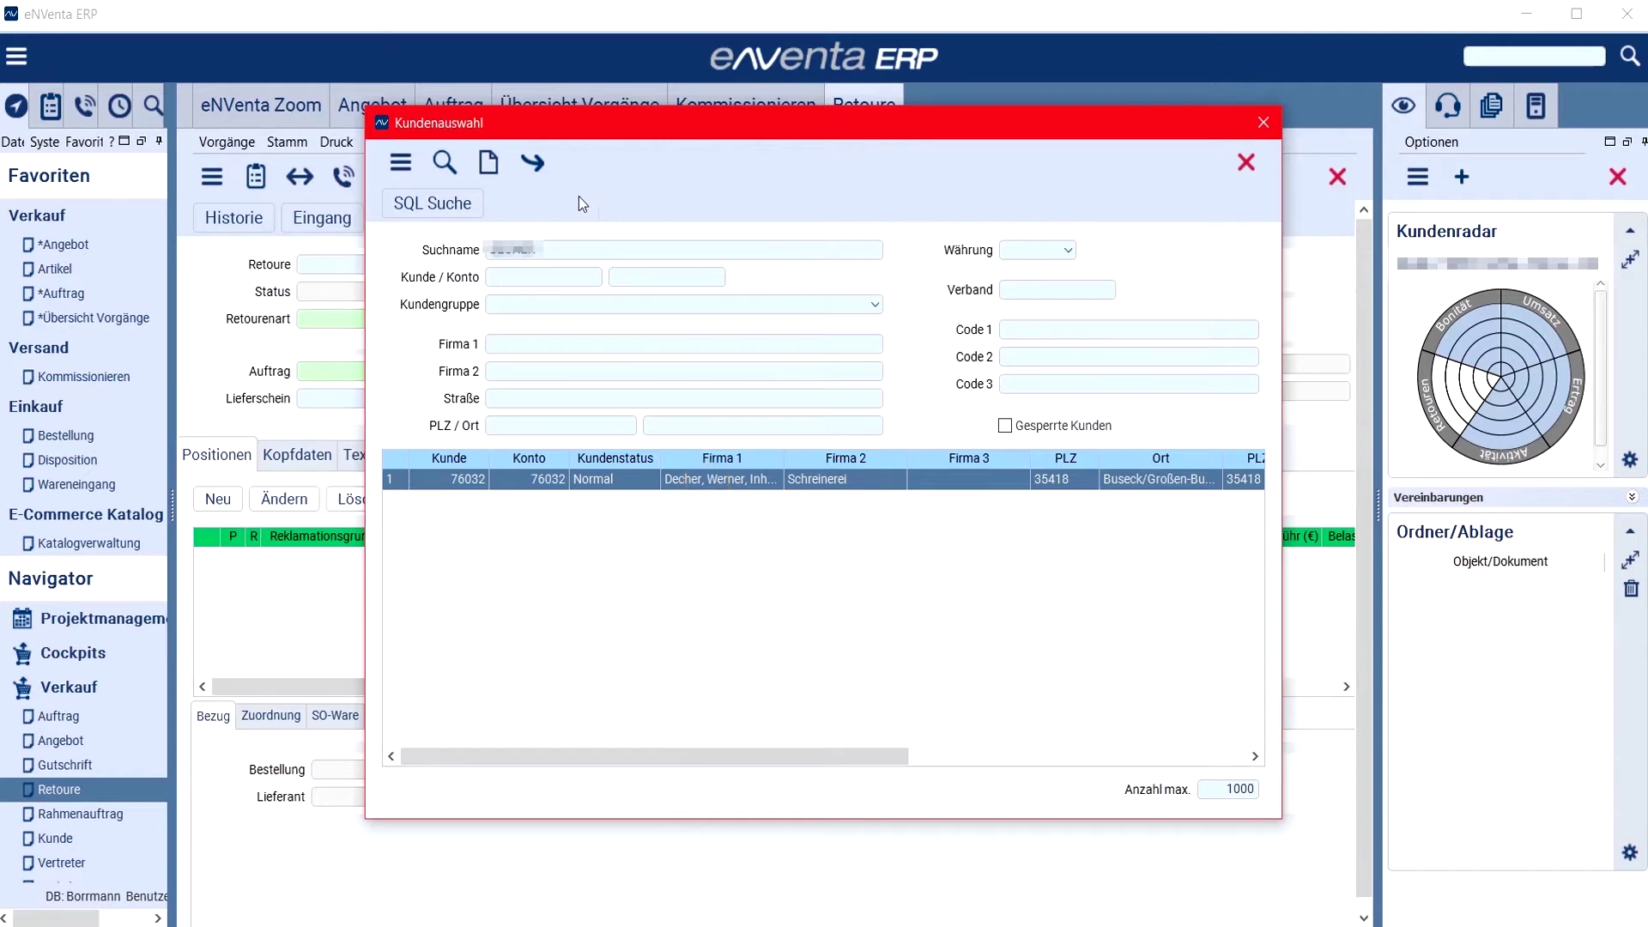
pyautogui.click(534, 165)
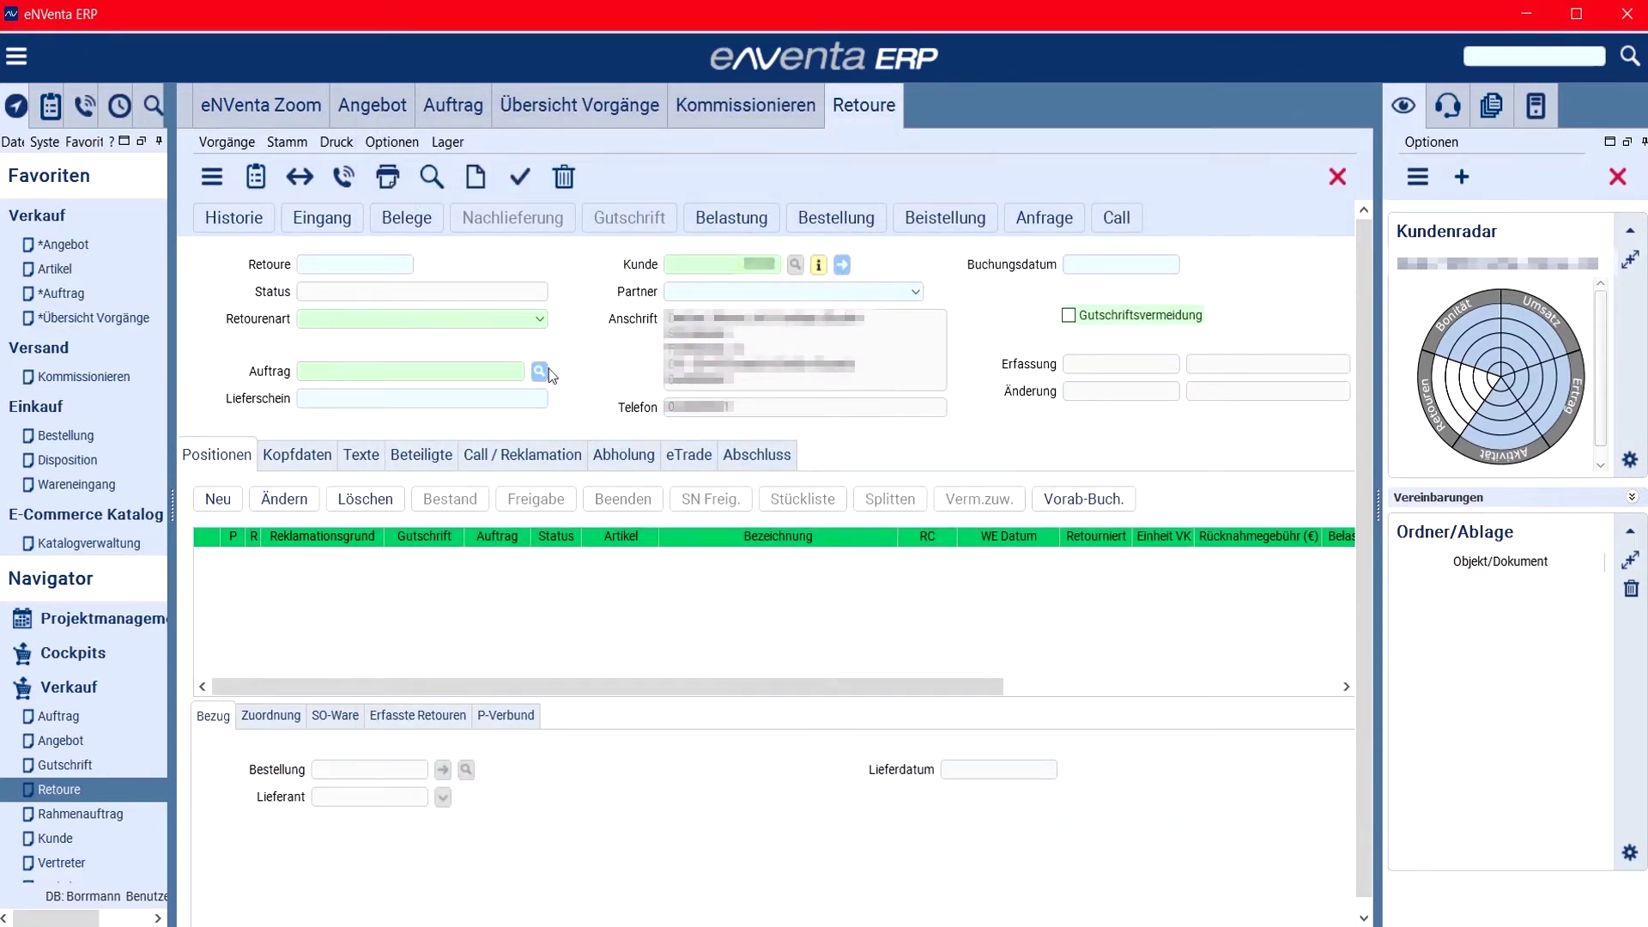
pyautogui.click(477, 375)
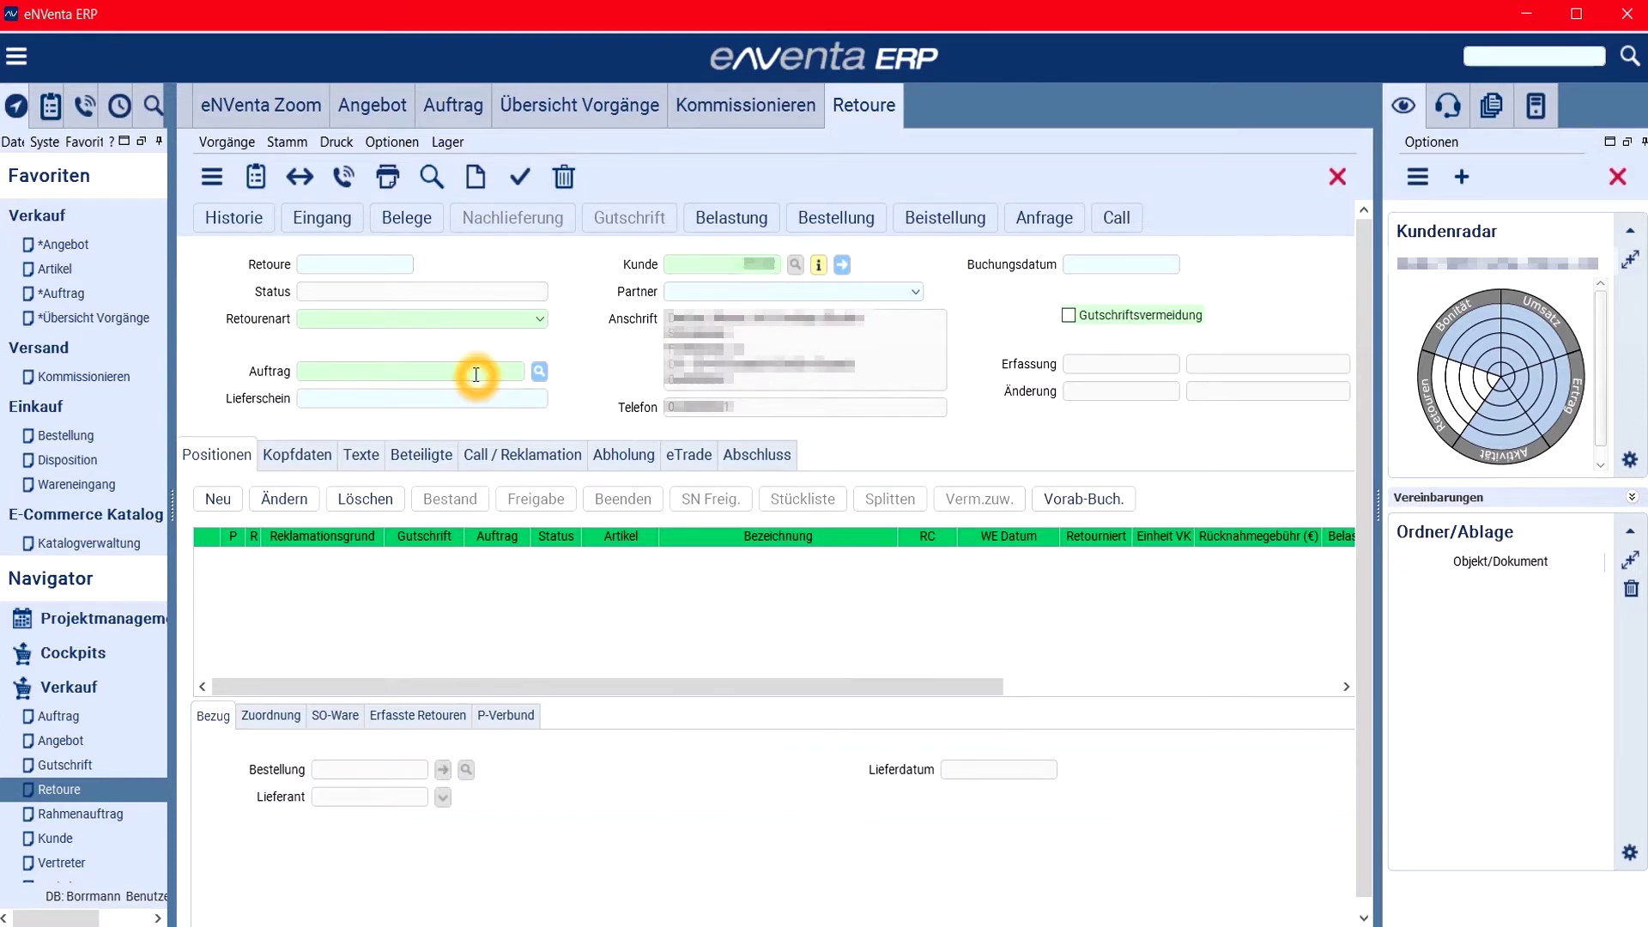
pyautogui.click(464, 399)
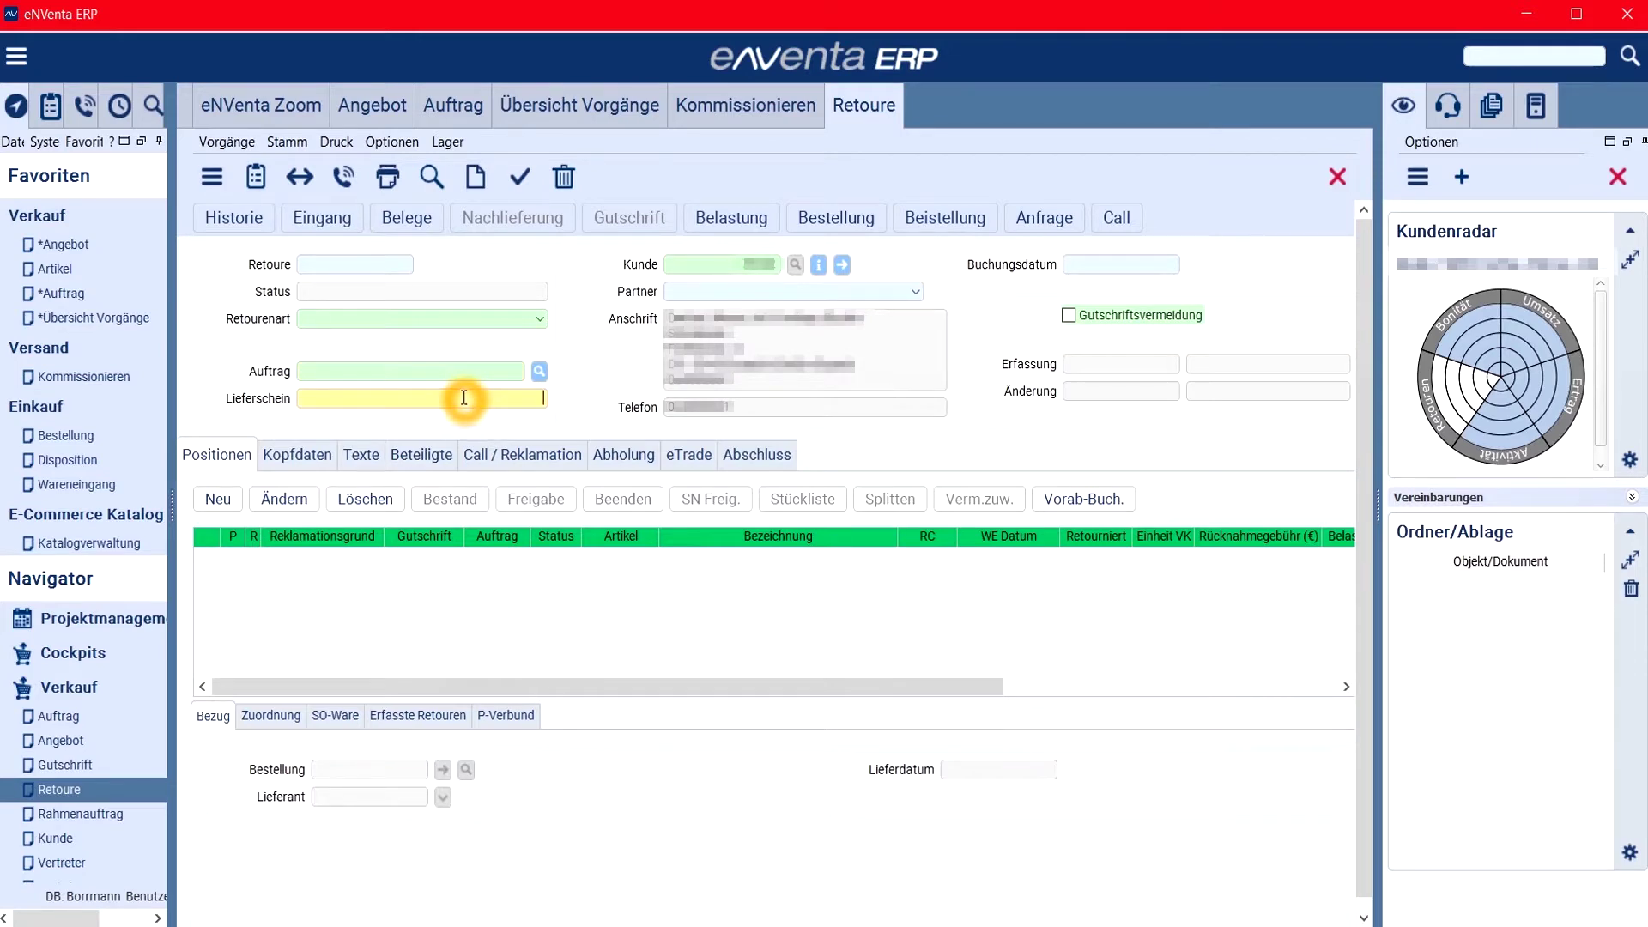
pyautogui.click(719, 270)
# Open the order selection for the return and look through the customer's orders and their positions.
pyautogui.click(539, 371)
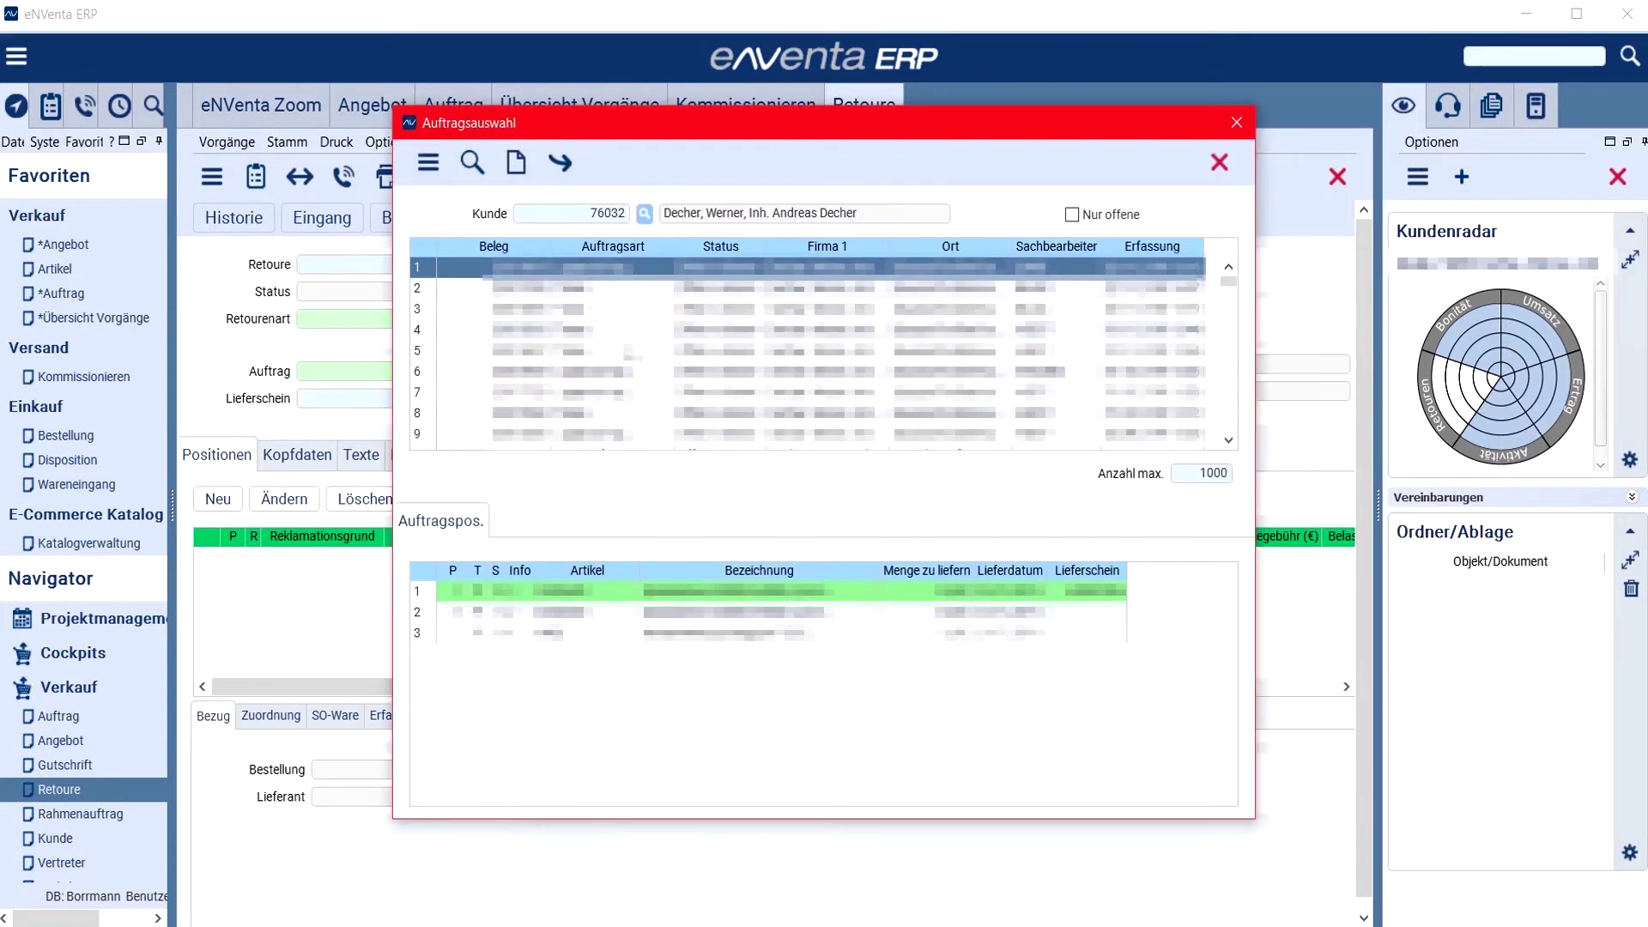
pyautogui.click(663, 296)
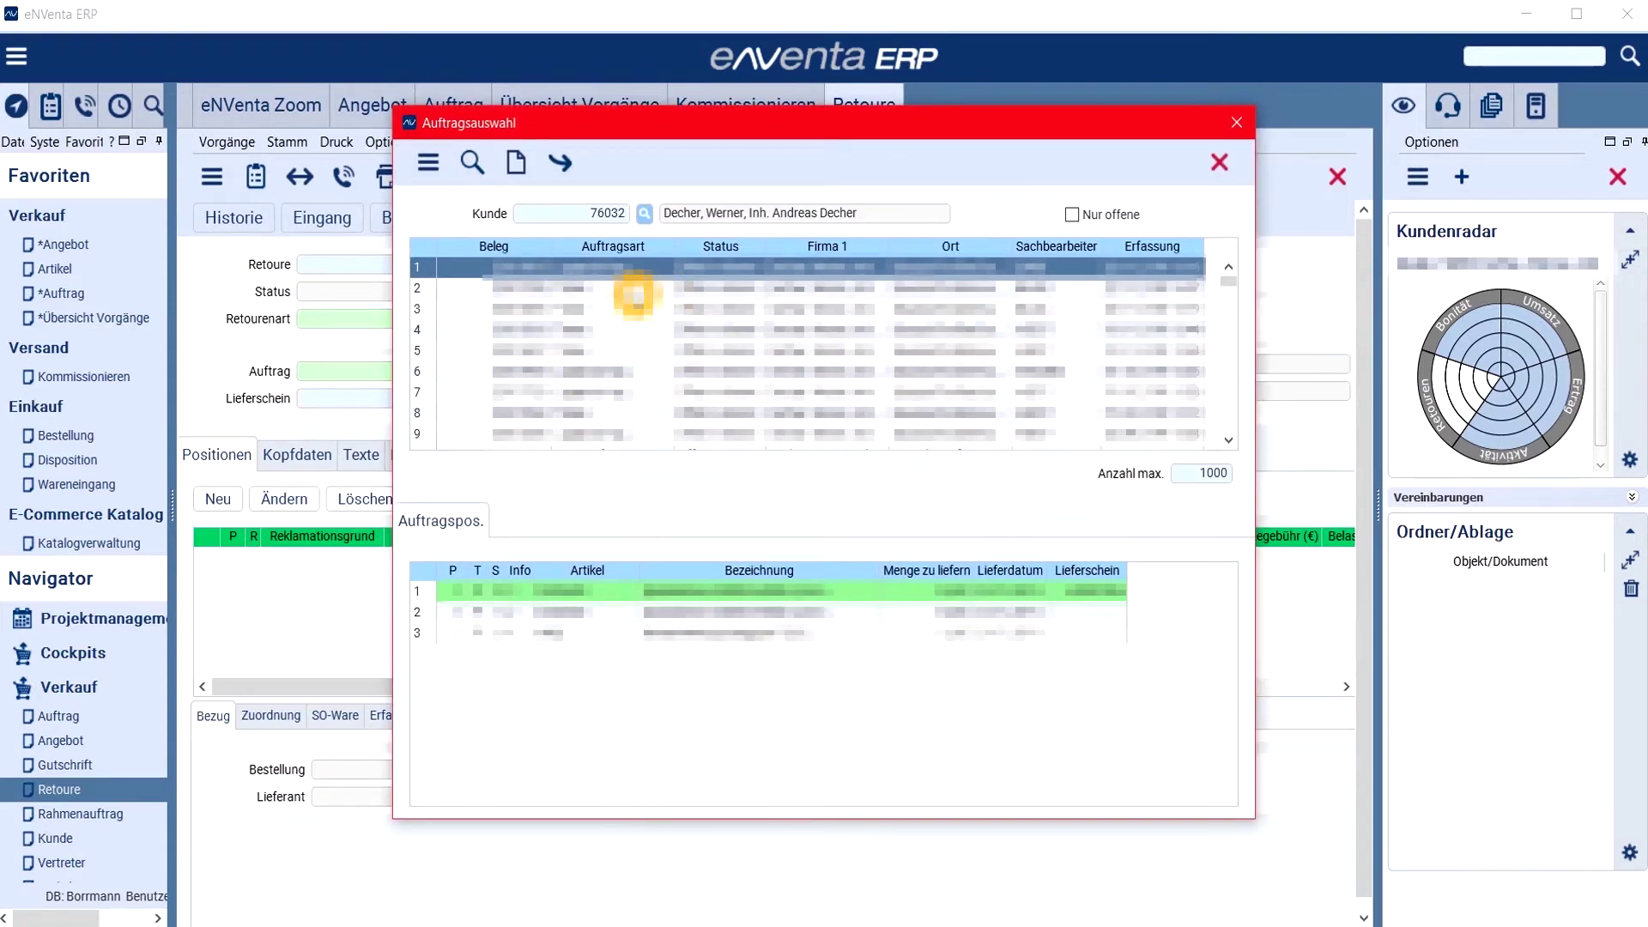
pyautogui.click(636, 292)
pyautogui.click(635, 329)
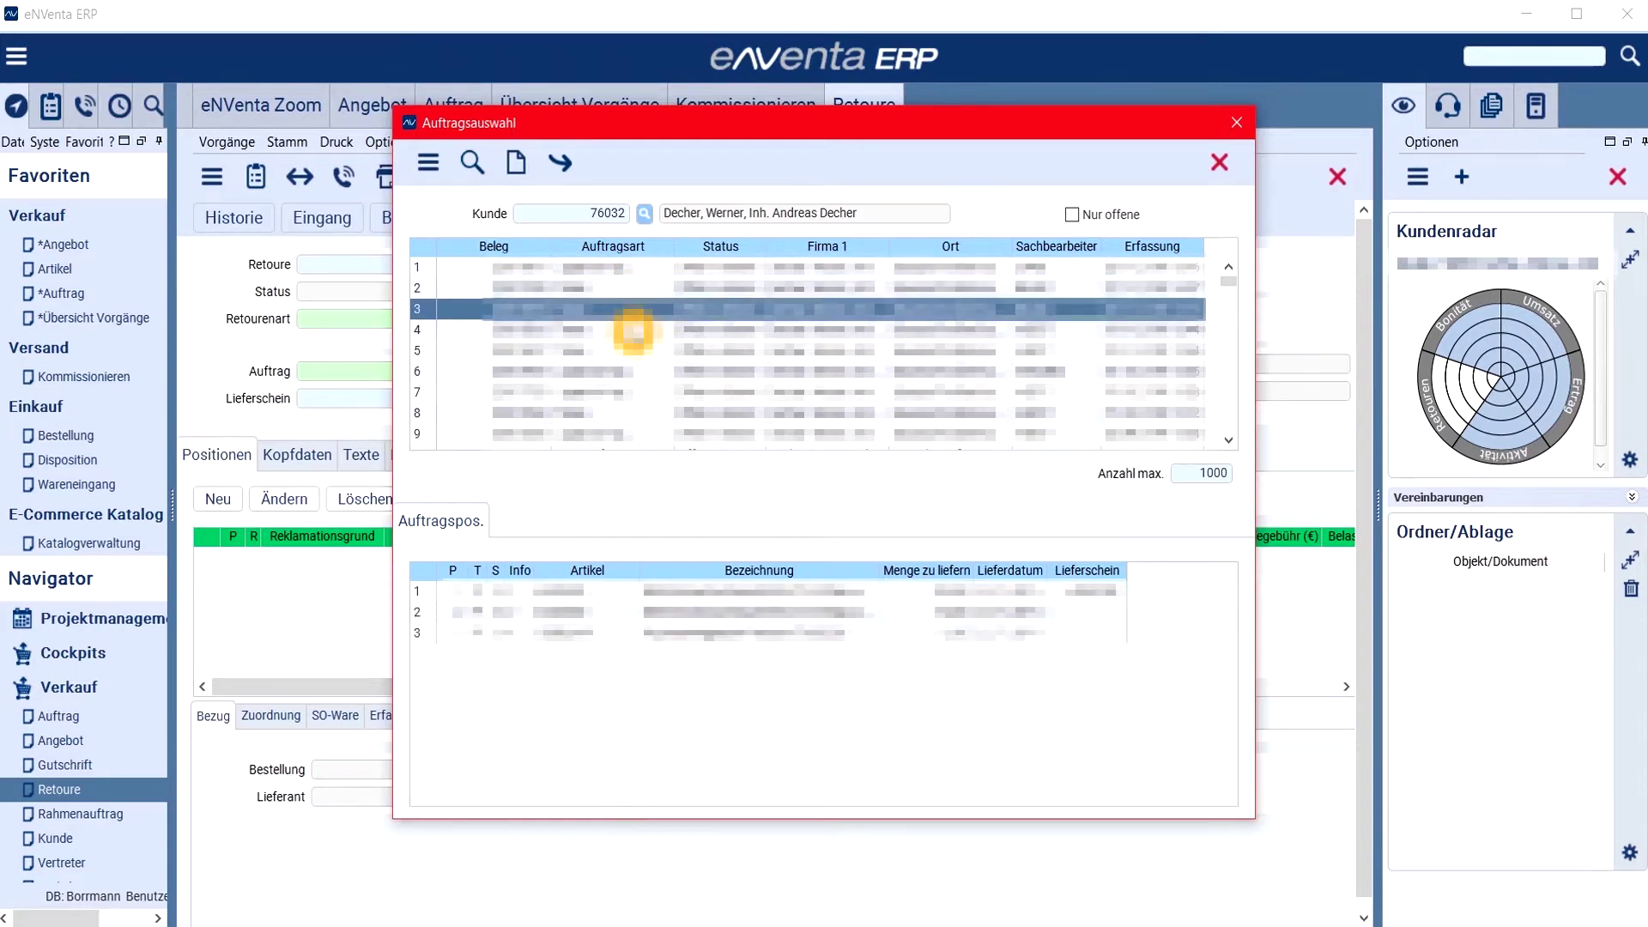
pyautogui.click(633, 350)
pyautogui.click(633, 371)
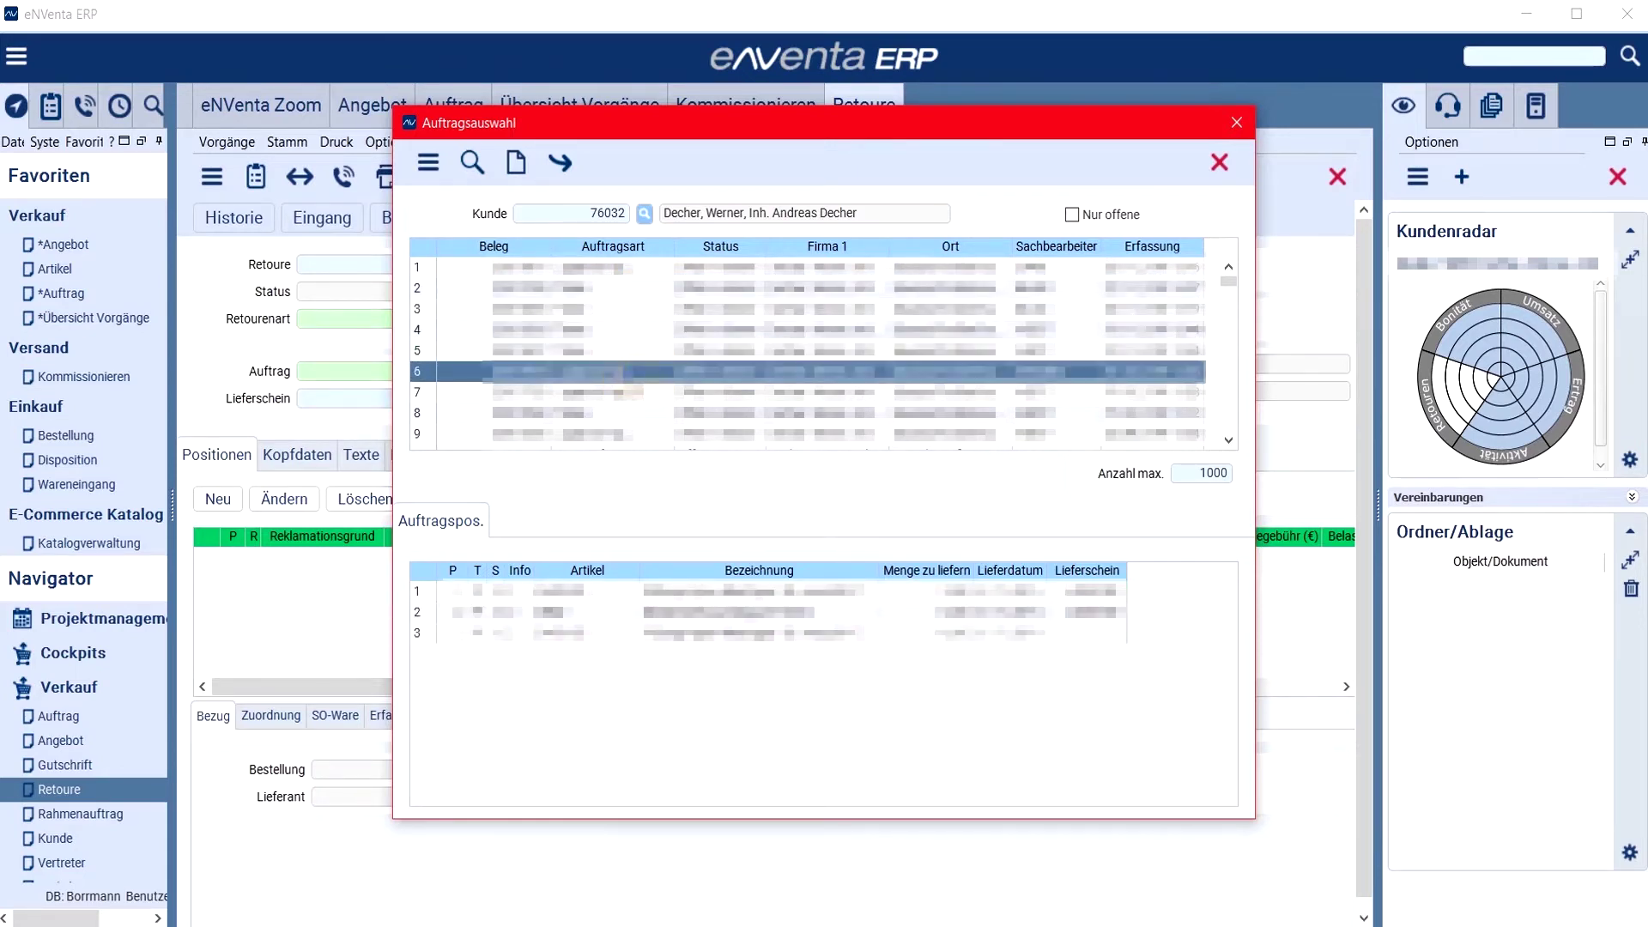
pyautogui.click(662, 649)
# Sort the customer's orders by Auftragsart, look at the first order position, and close the selection without taking an order over.
pyautogui.click(633, 246)
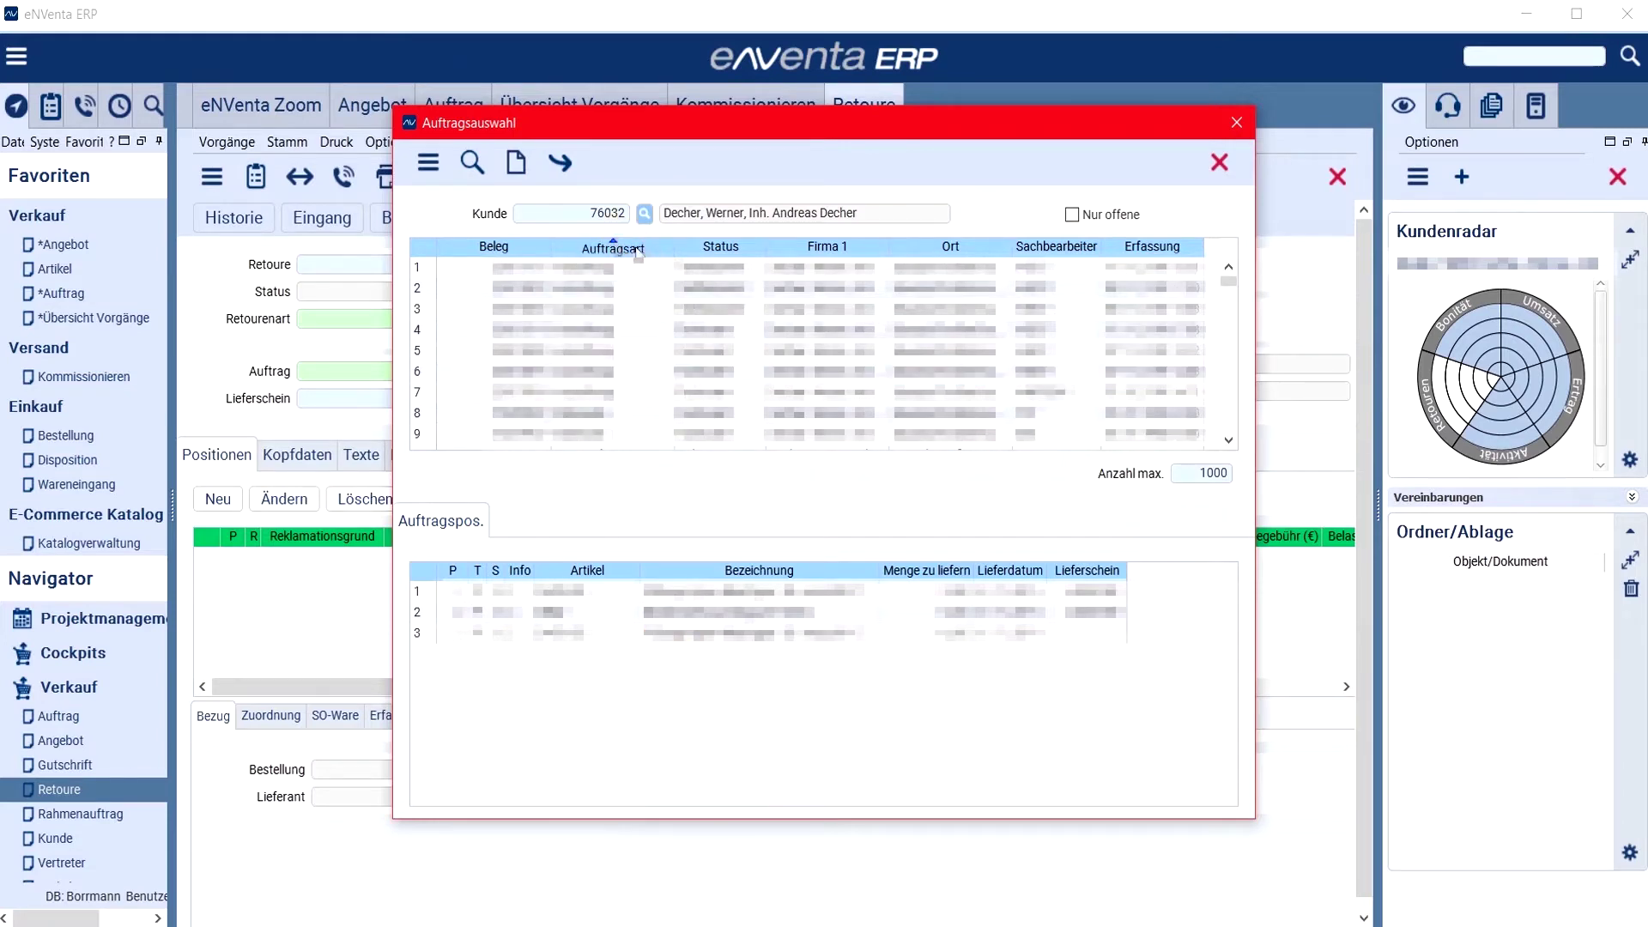
pyautogui.click(638, 252)
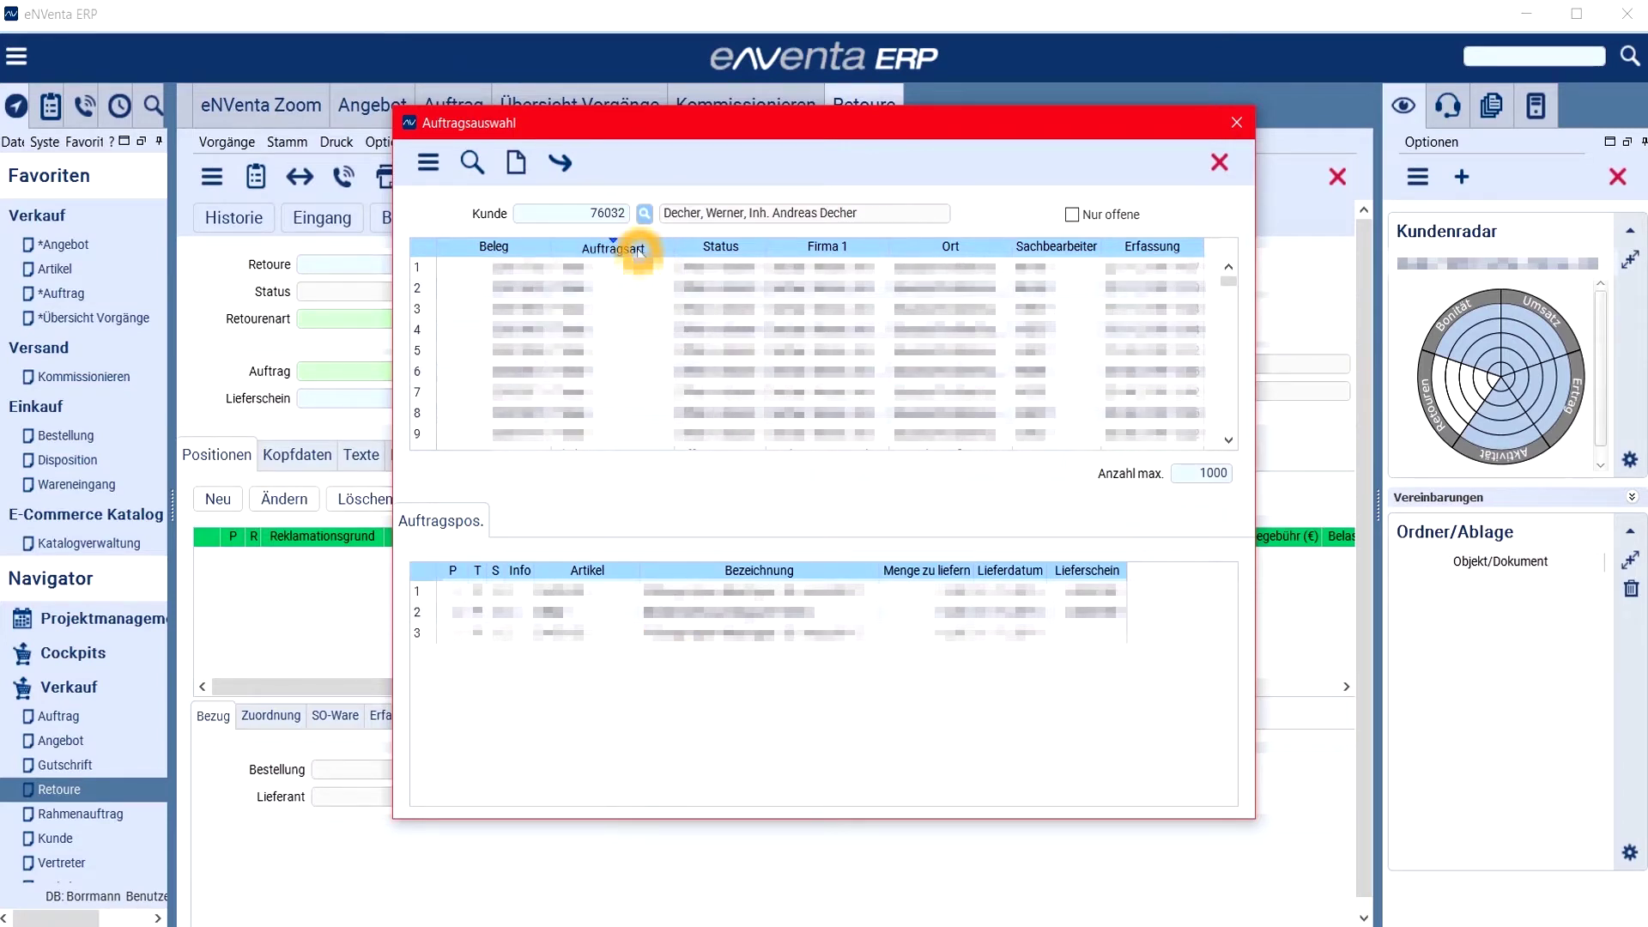
pyautogui.click(735, 592)
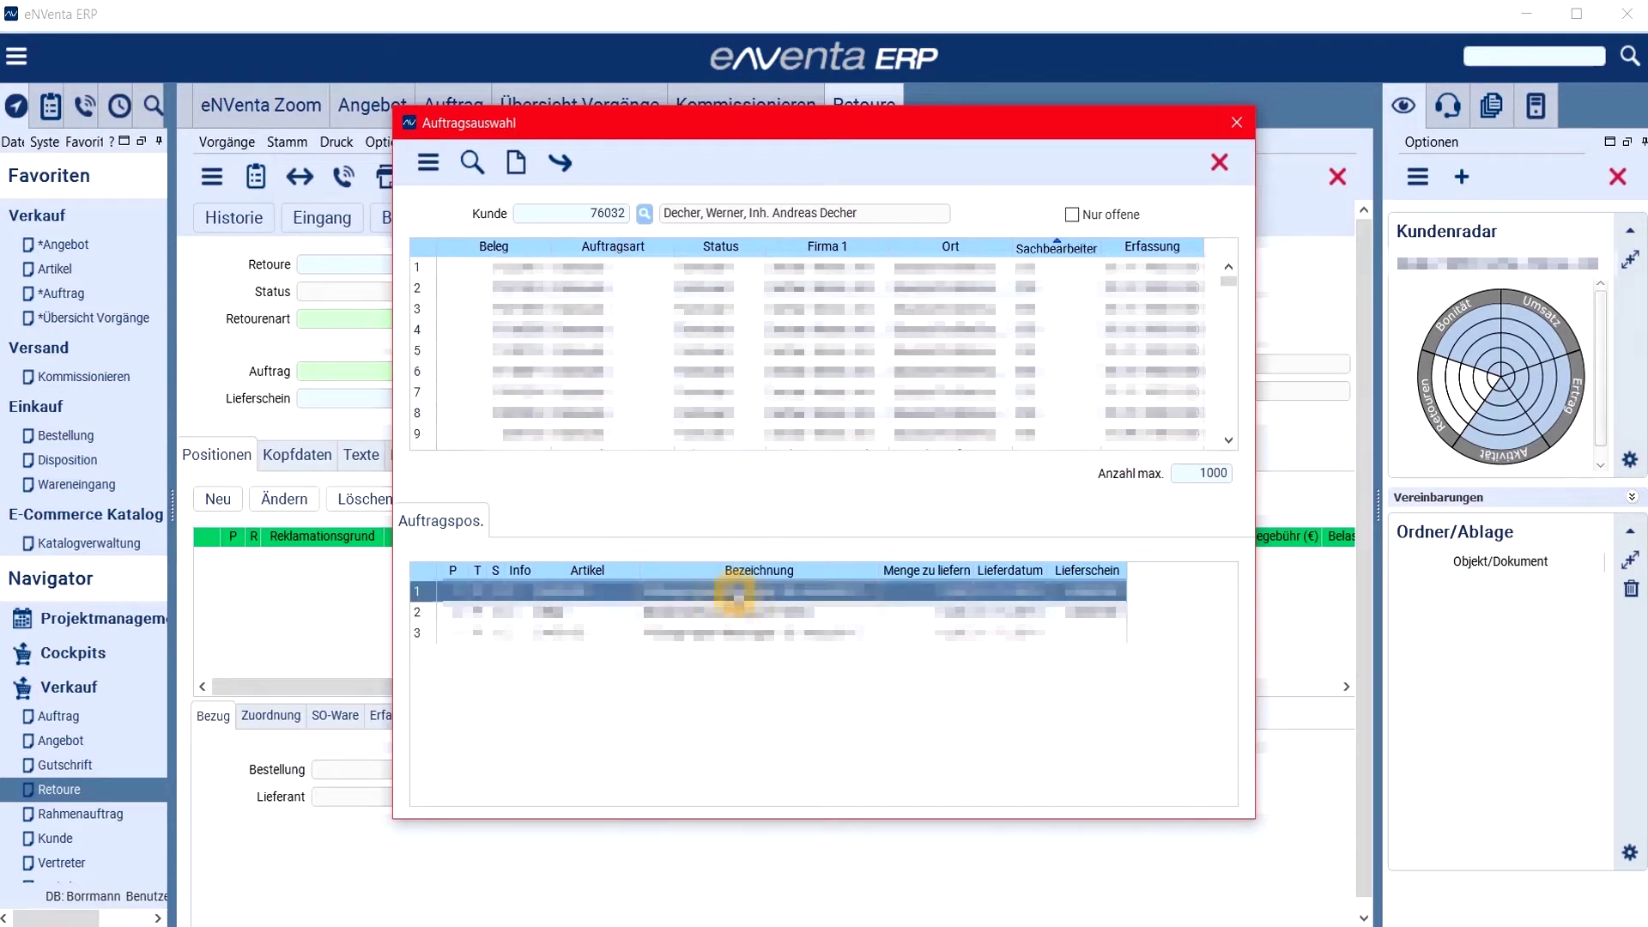
pyautogui.click(568, 162)
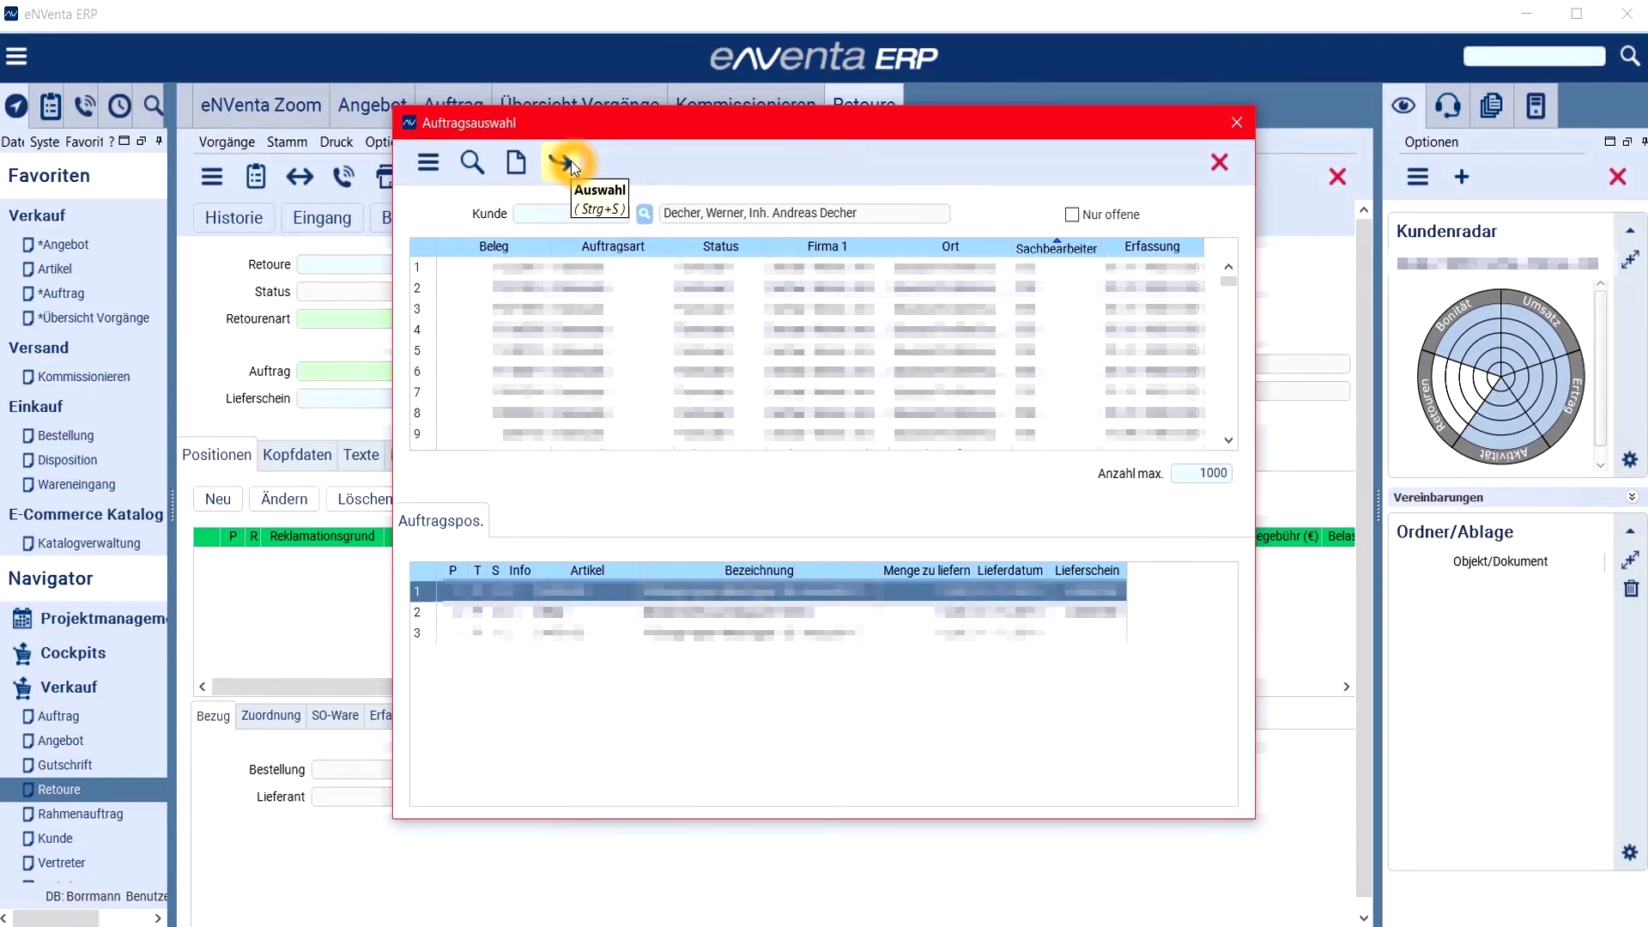
pyautogui.click(1223, 165)
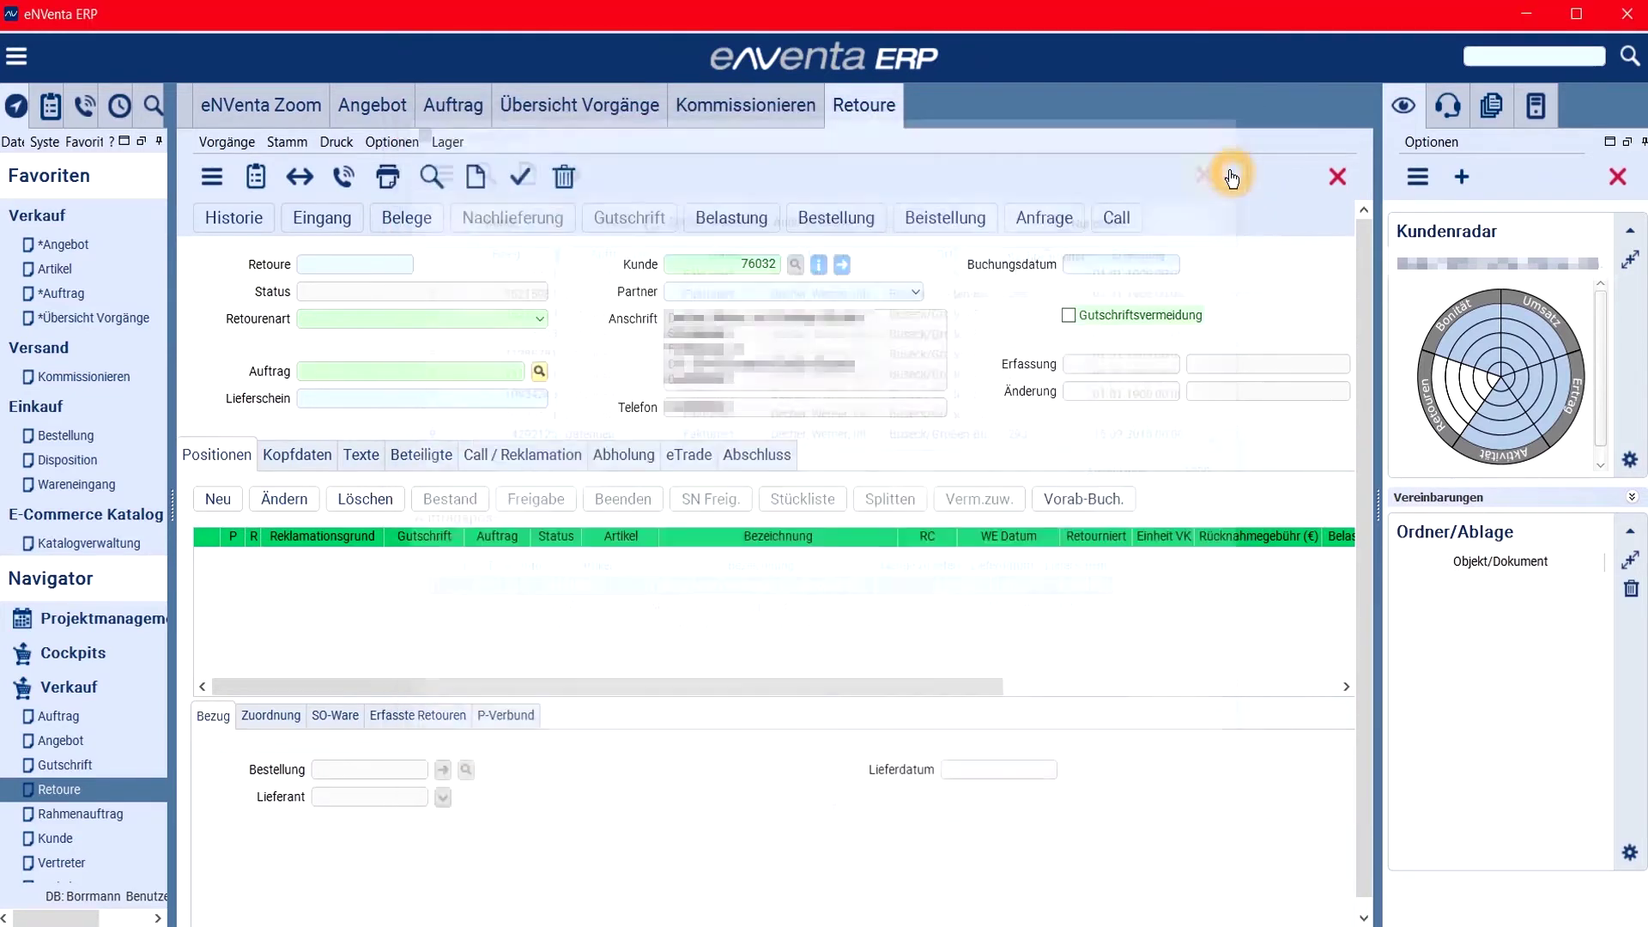
# Open the Positionsübersicht for the customer and set both the start and end date to 29.11.2019.
pyautogui.click(225, 145)
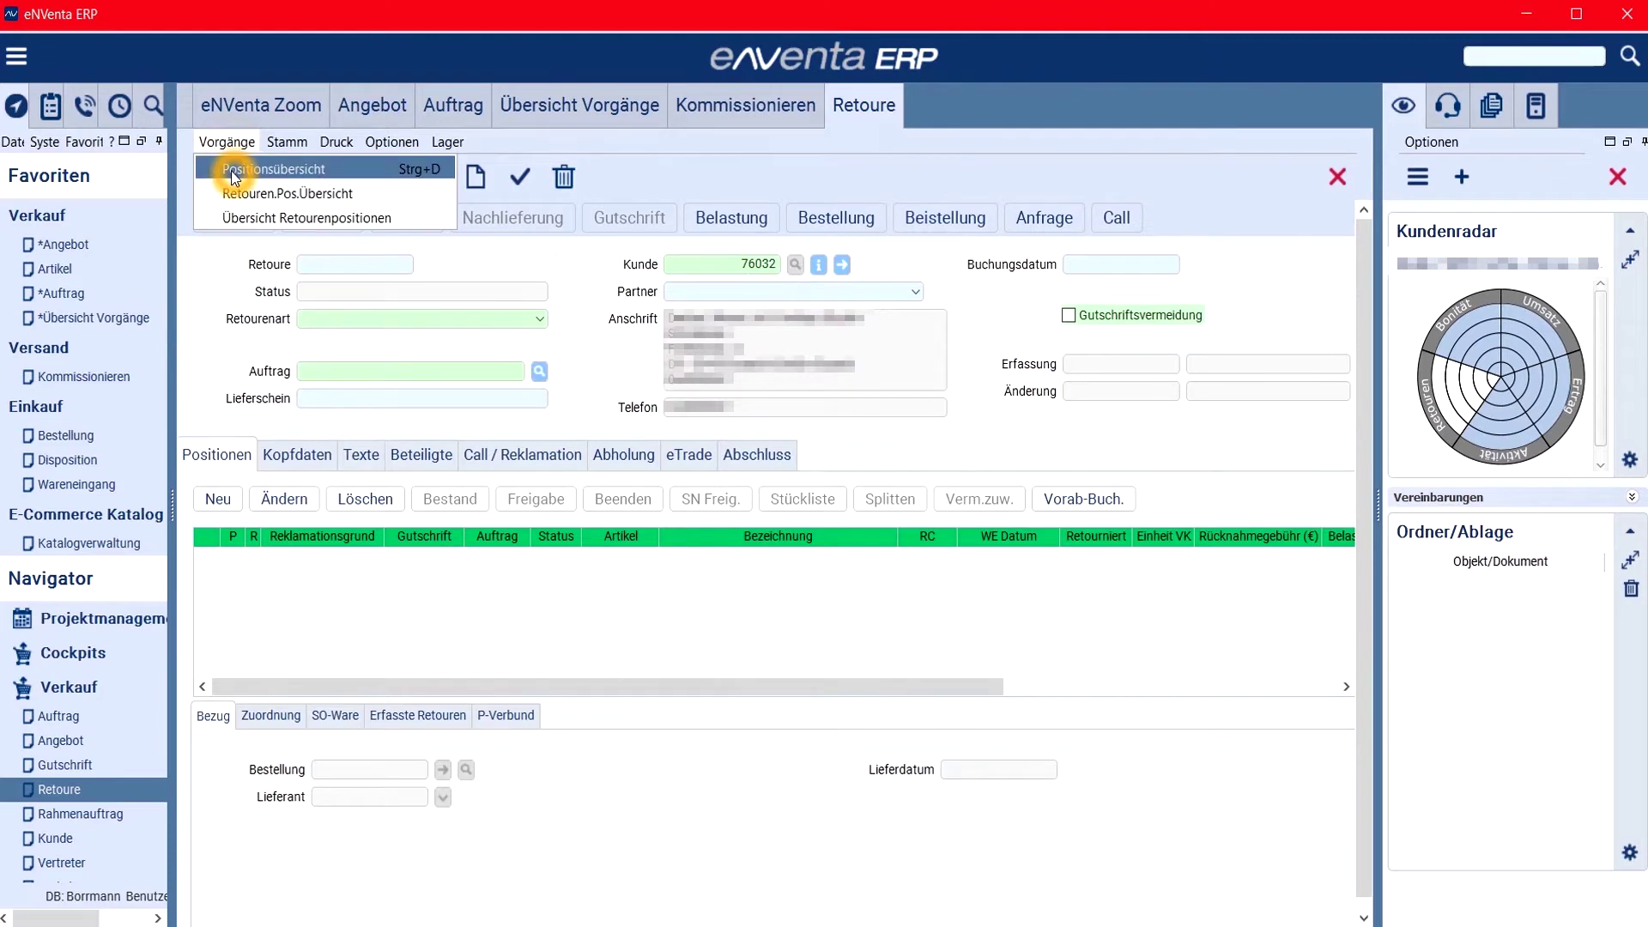
pyautogui.click(233, 172)
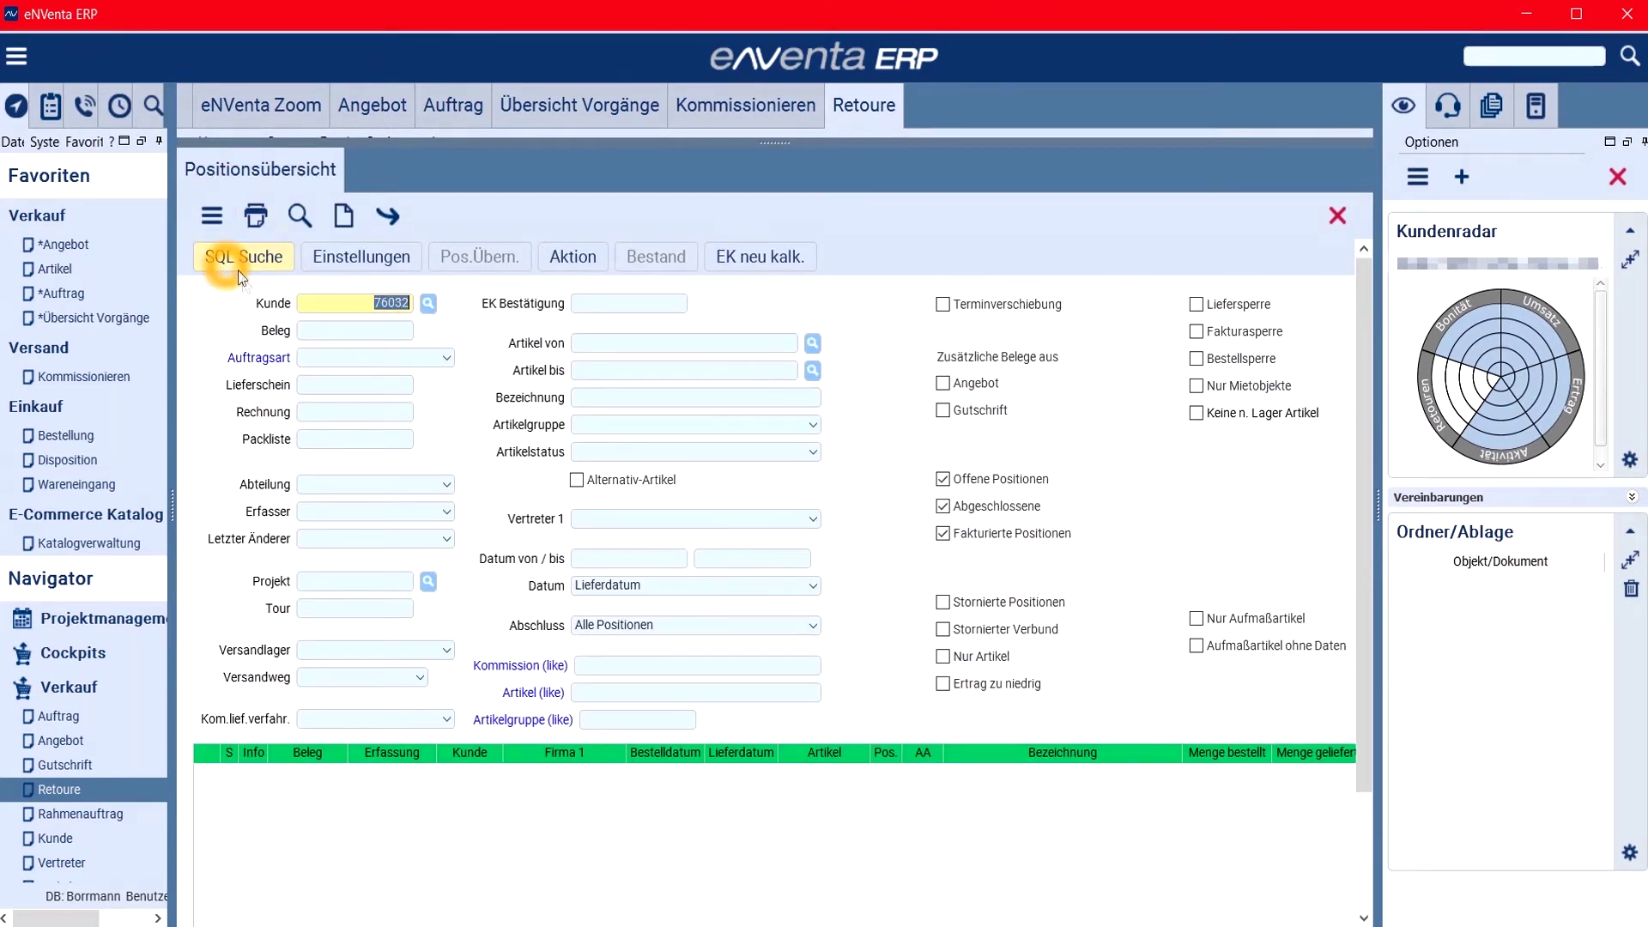
pyautogui.click(319, 307)
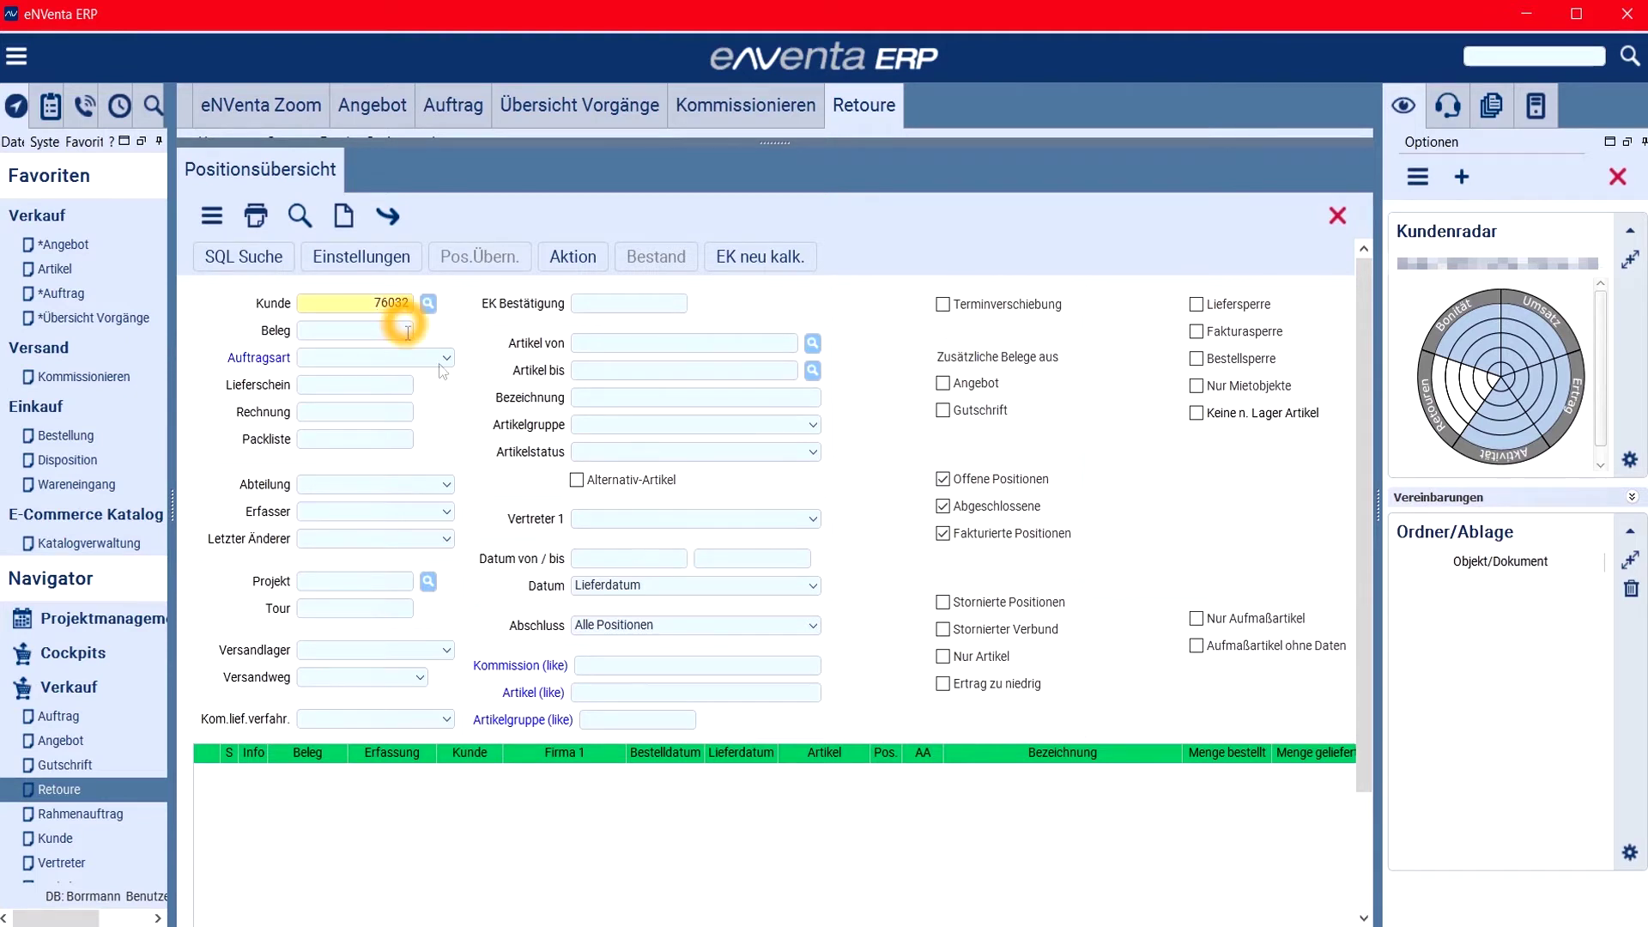
pyautogui.click(594, 559)
pyautogui.click(595, 563)
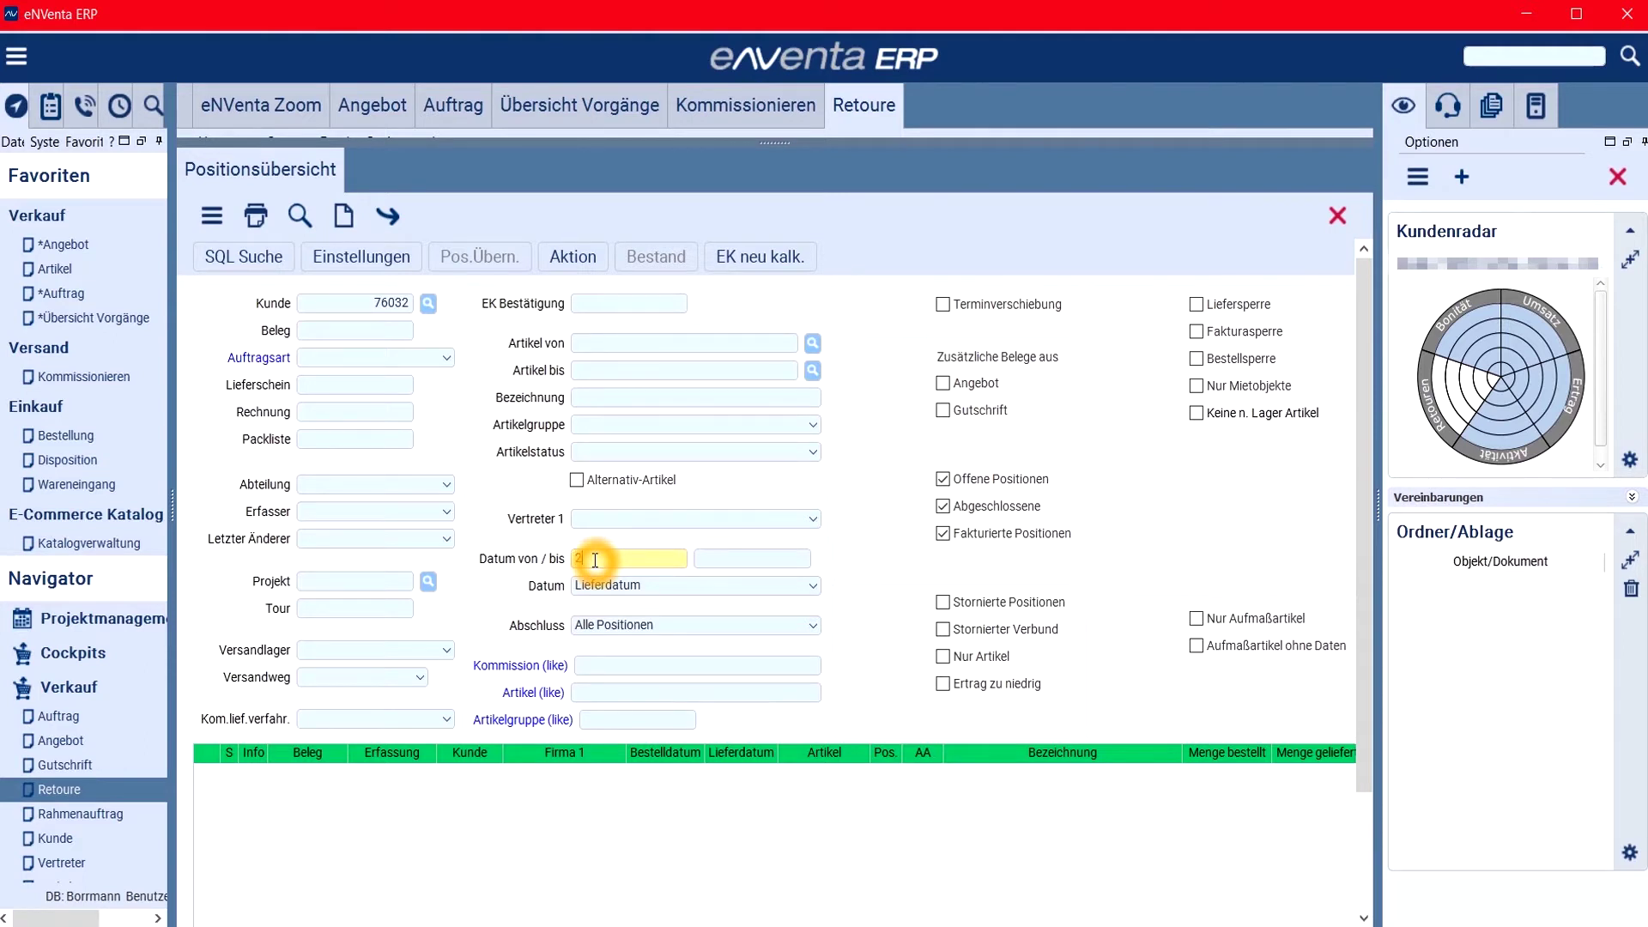
pyautogui.write('29.11')
pyautogui.click(739, 554)
pyautogui.write('29.11.2019')
# Search the positions with Artikel von set to 4639540 and take the matching position over into the return.
pyautogui.click(599, 342)
pyautogui.write('4639540')
pyautogui.click(683, 436)
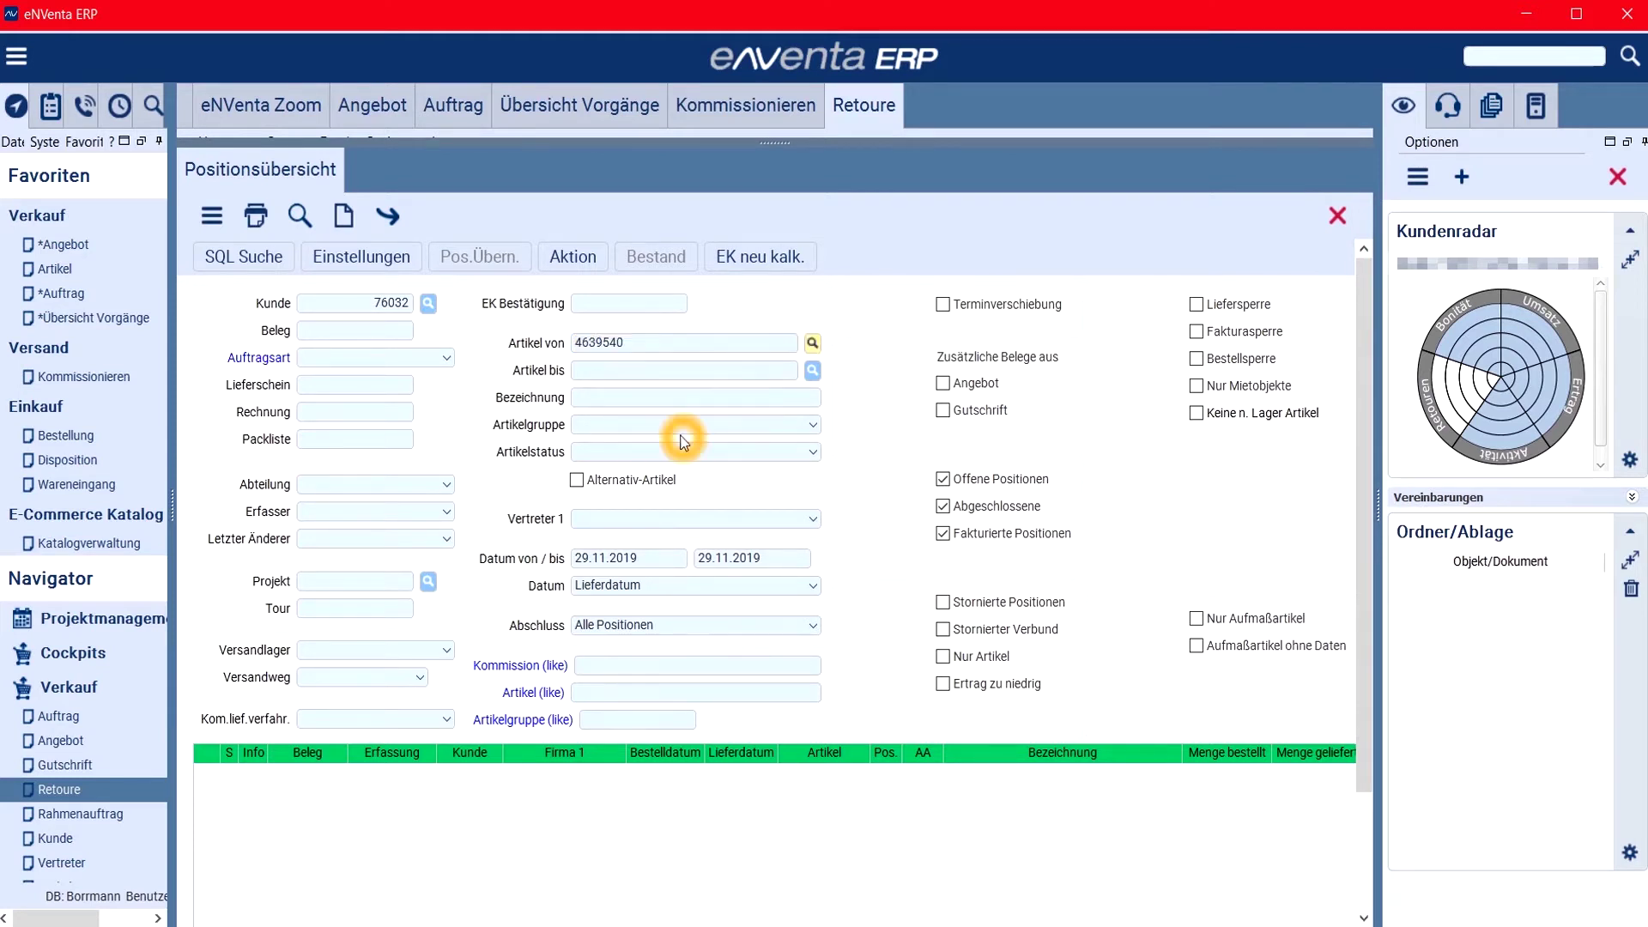
pyautogui.click(298, 220)
pyautogui.click(681, 775)
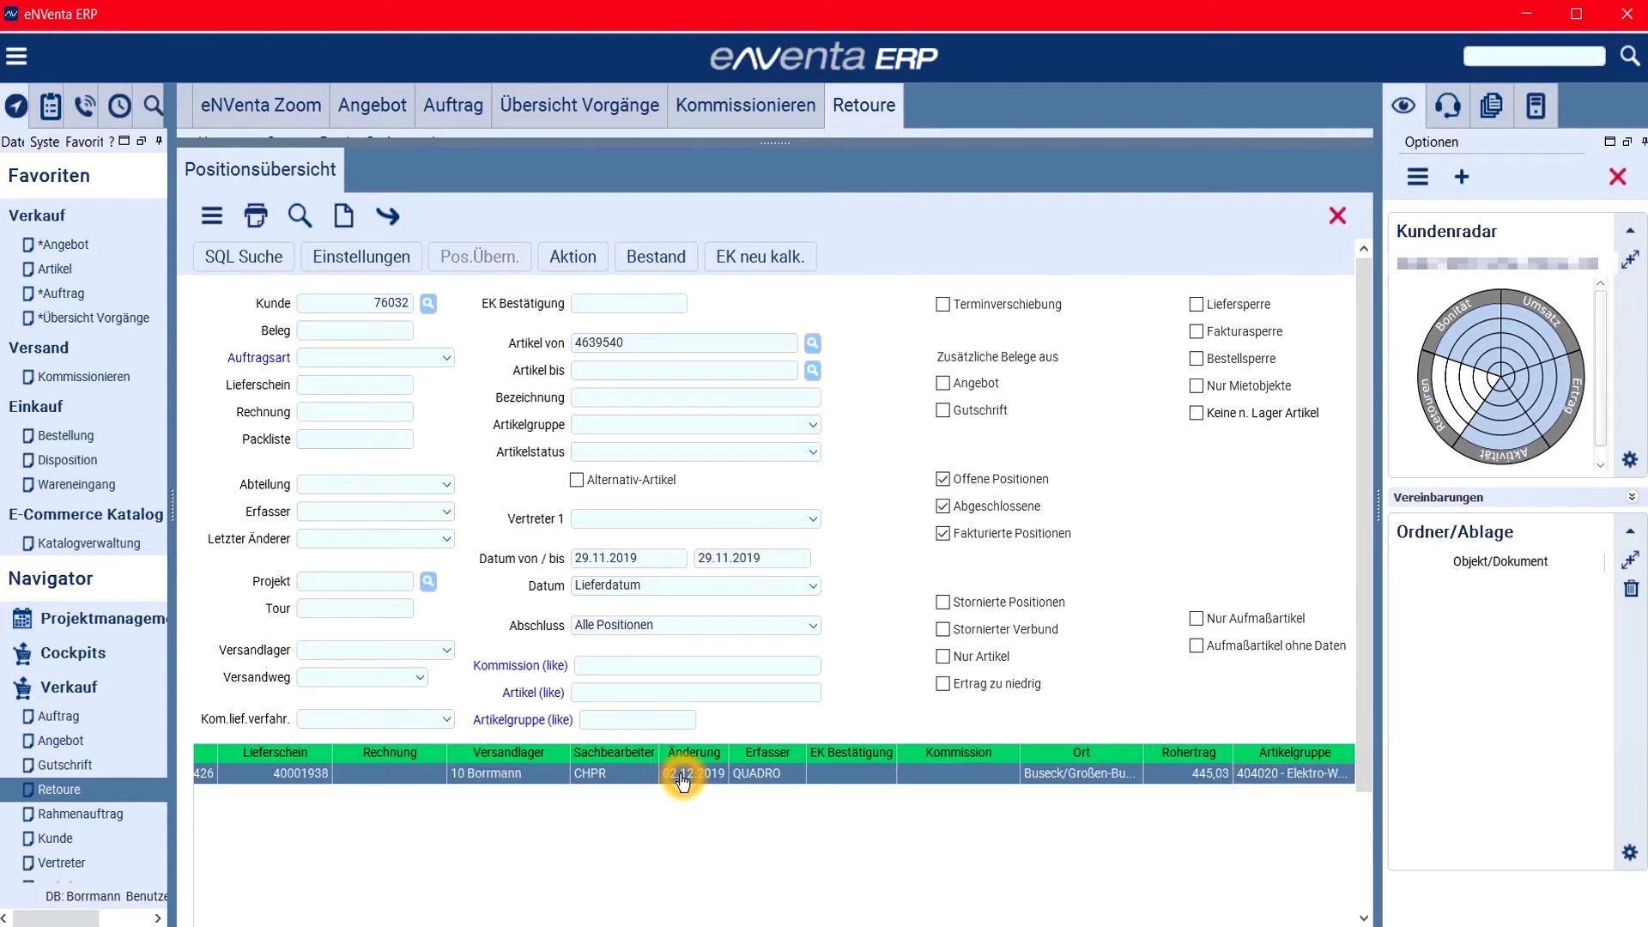
pyautogui.click(681, 775)
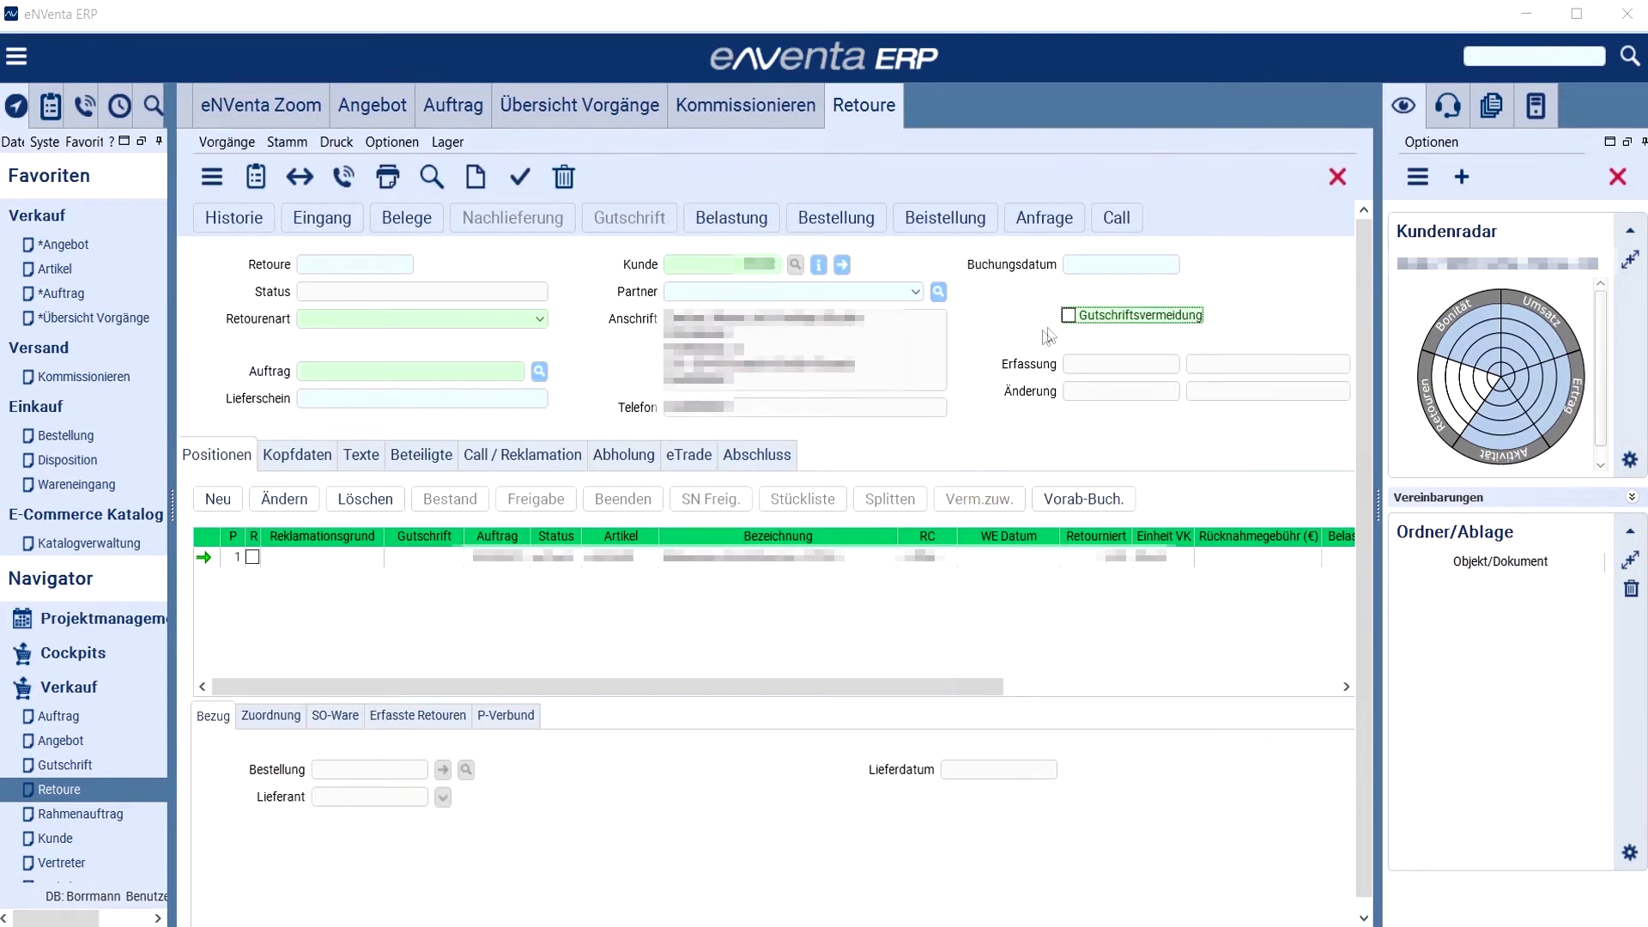
# Enable the Gutschriftsvermeidung option for the return.
pyautogui.click(1068, 317)
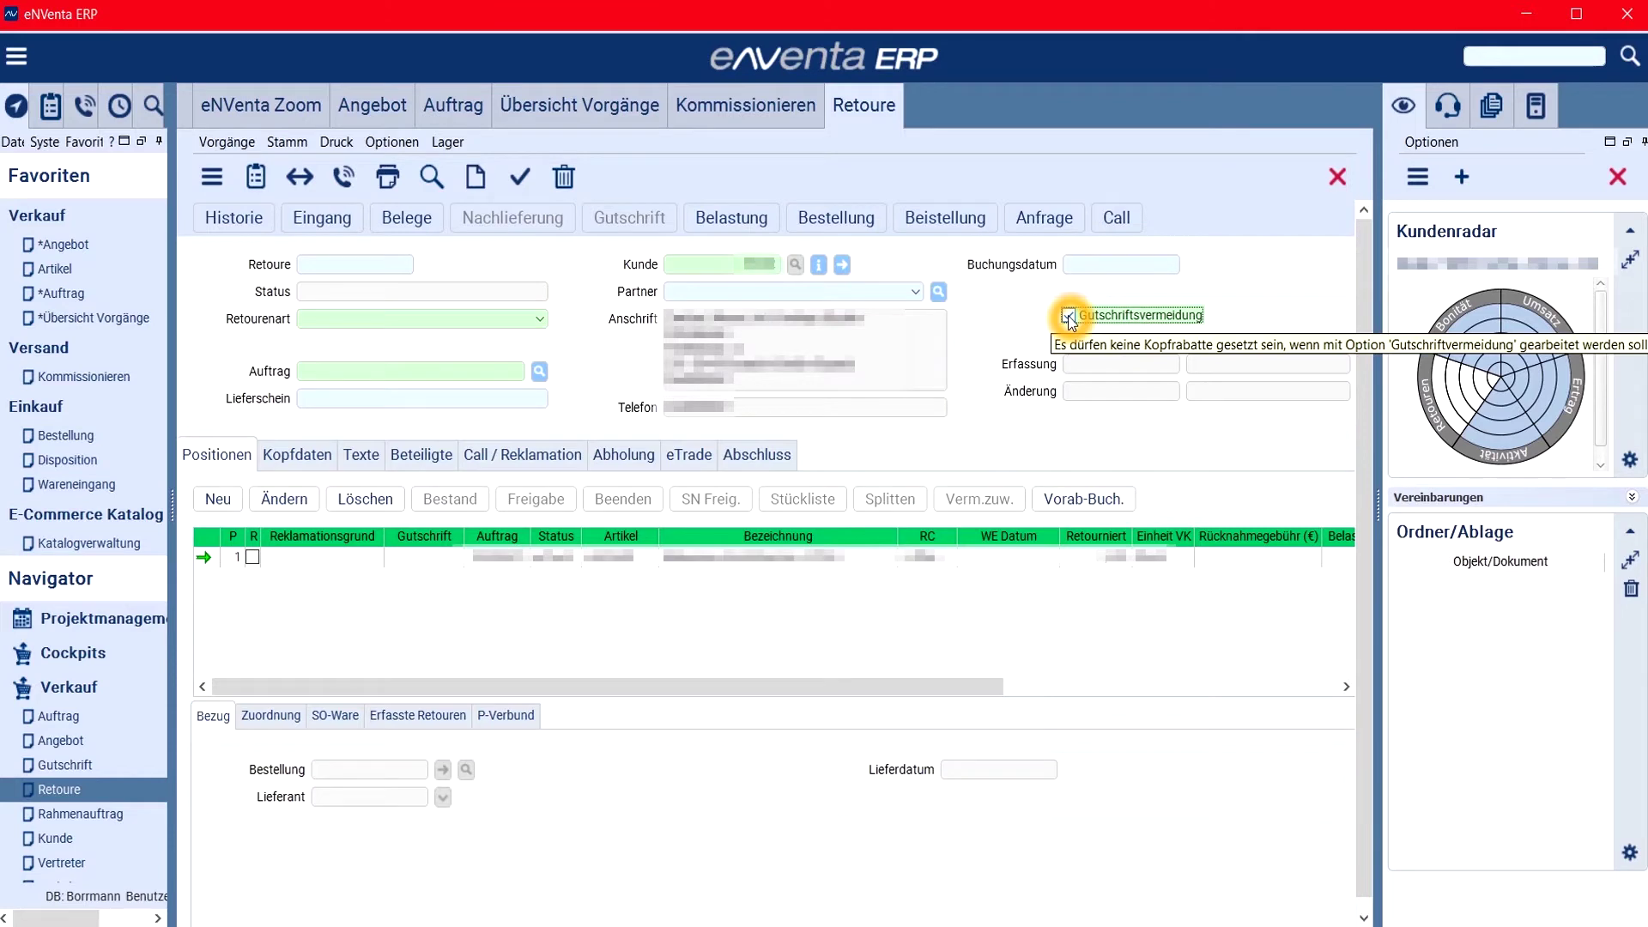
pyautogui.click(1068, 318)
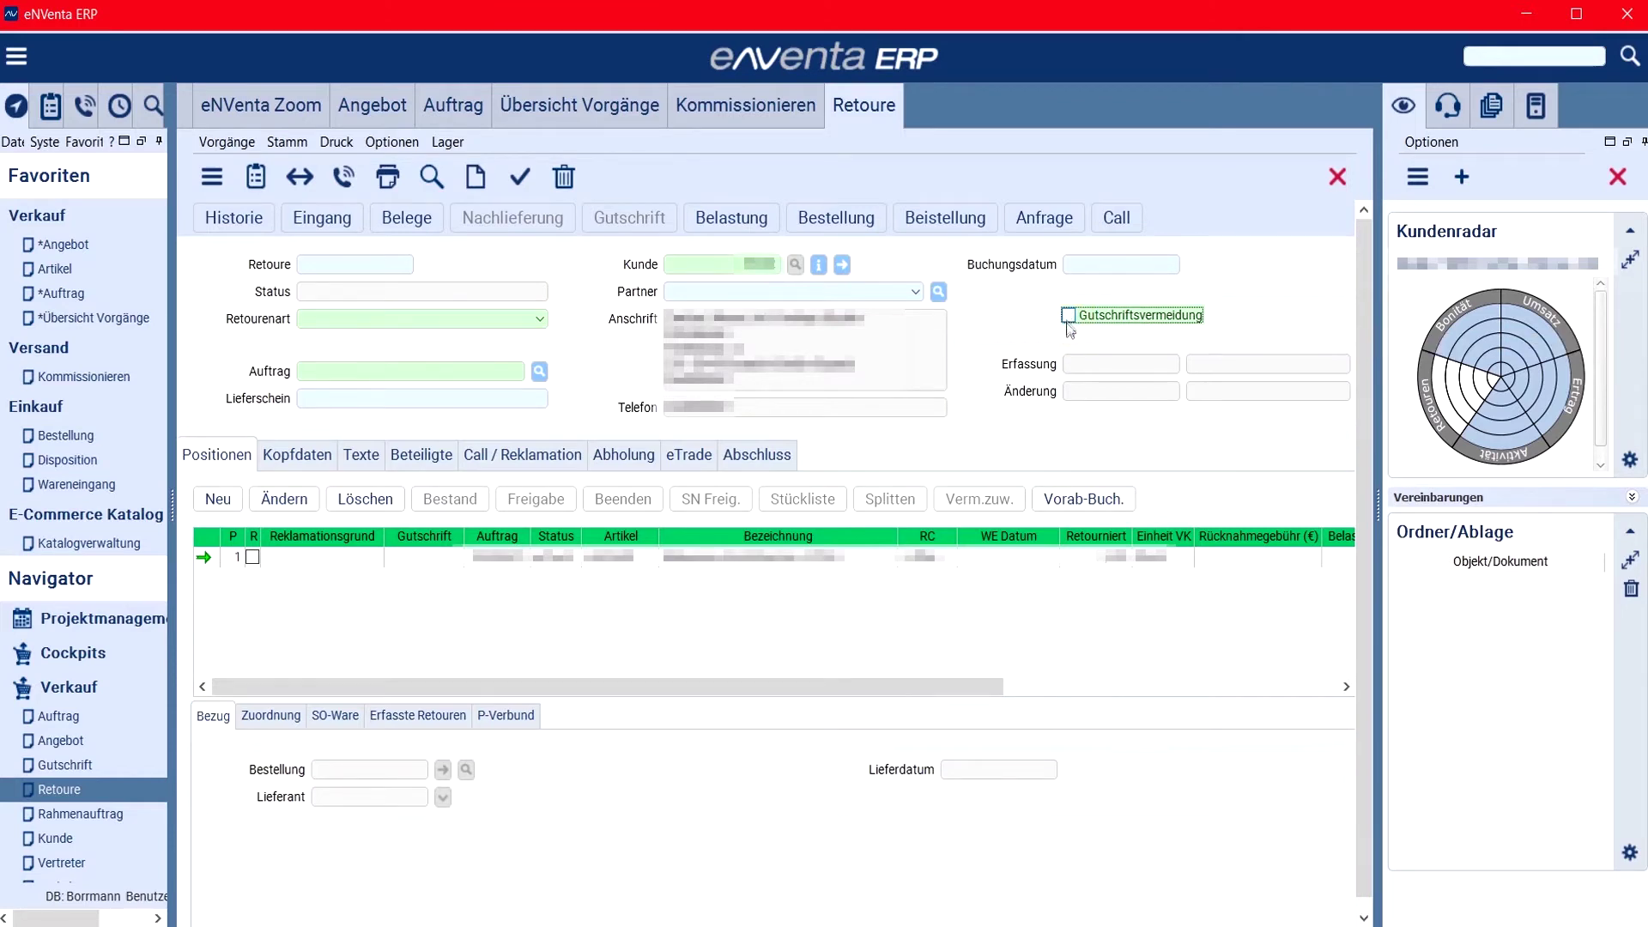
pyautogui.click(1072, 343)
pyautogui.click(1069, 317)
pyautogui.click(1068, 317)
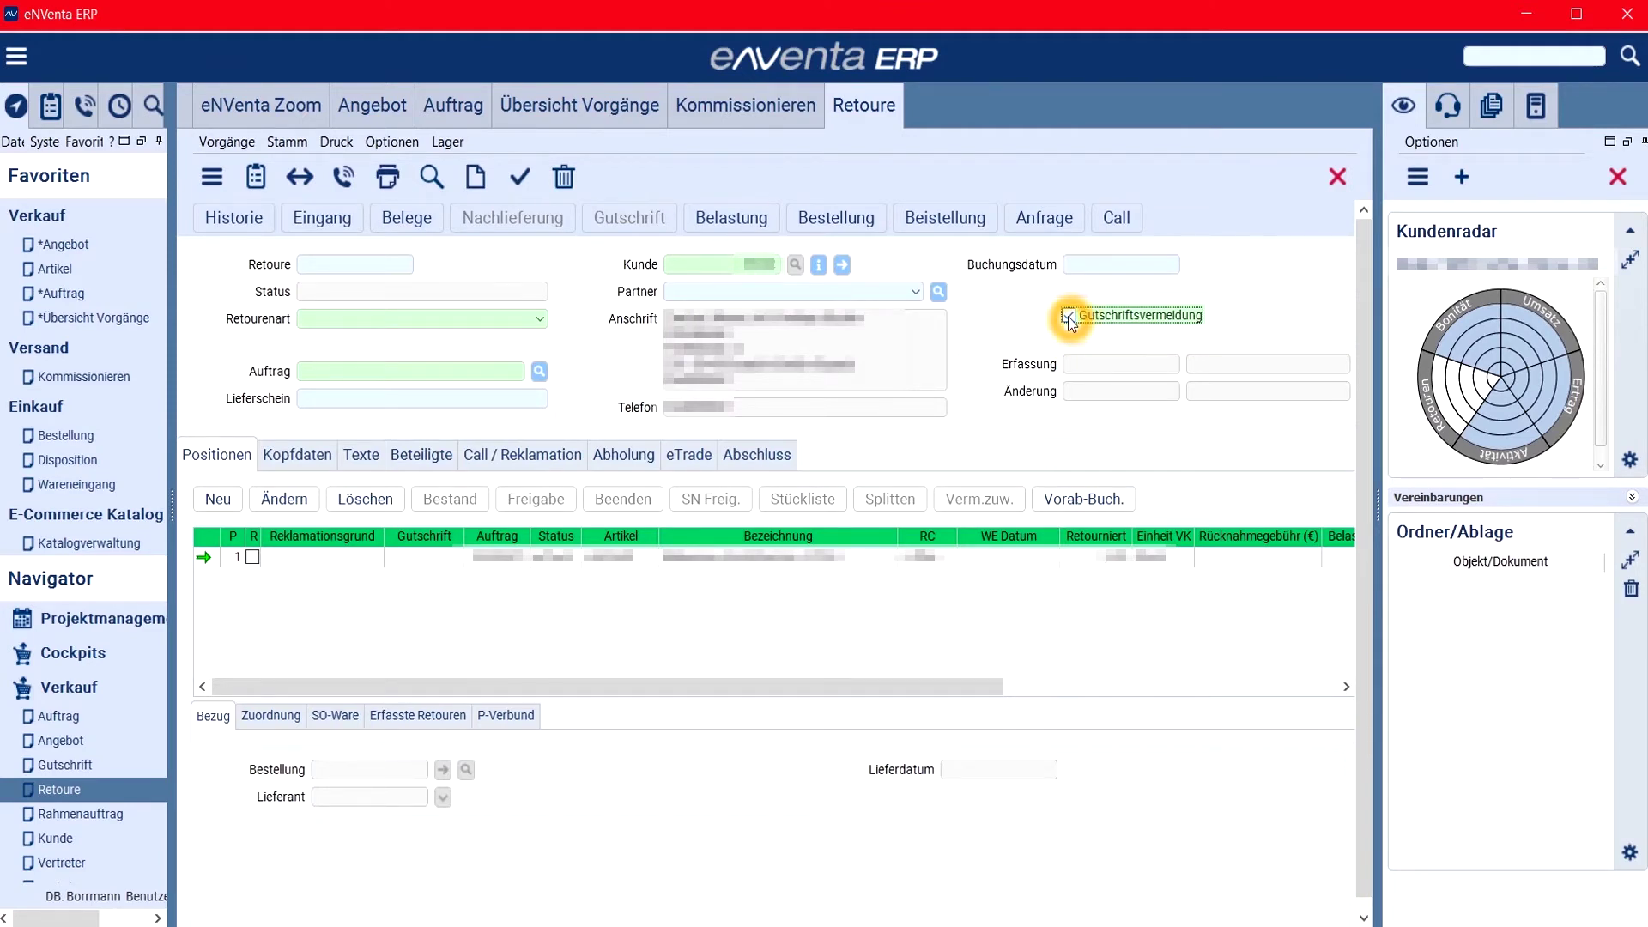
# Set the Sperrstatus in the blank Auftrag form to Fakturasperre and go back to the return.
pyautogui.click(464, 108)
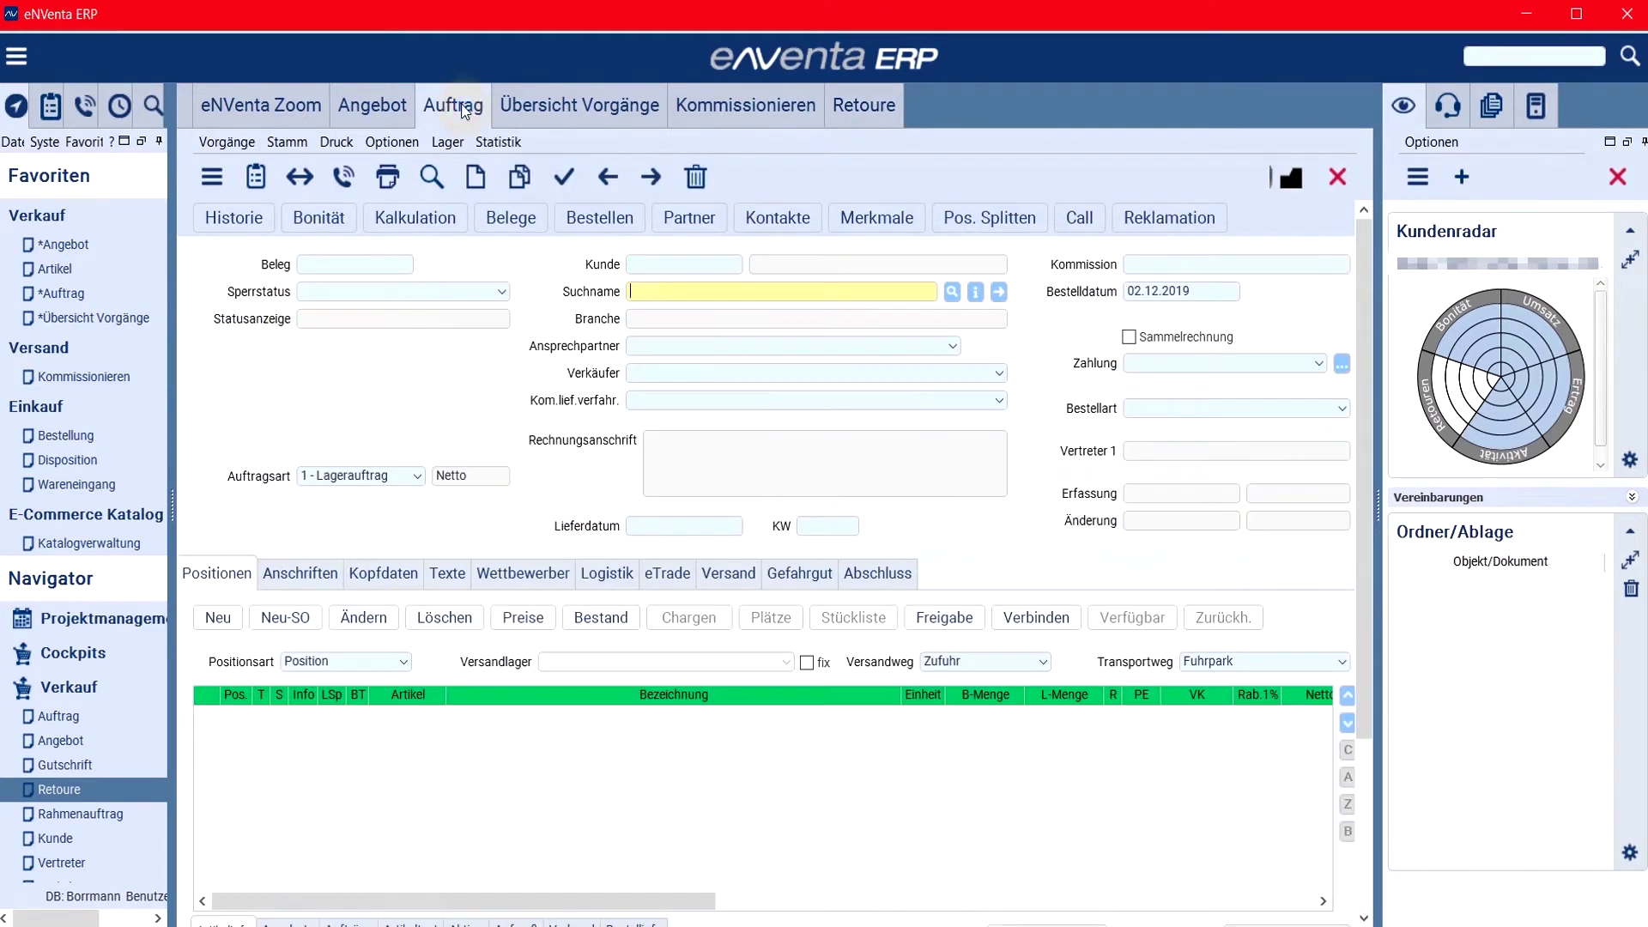
pyautogui.click(502, 292)
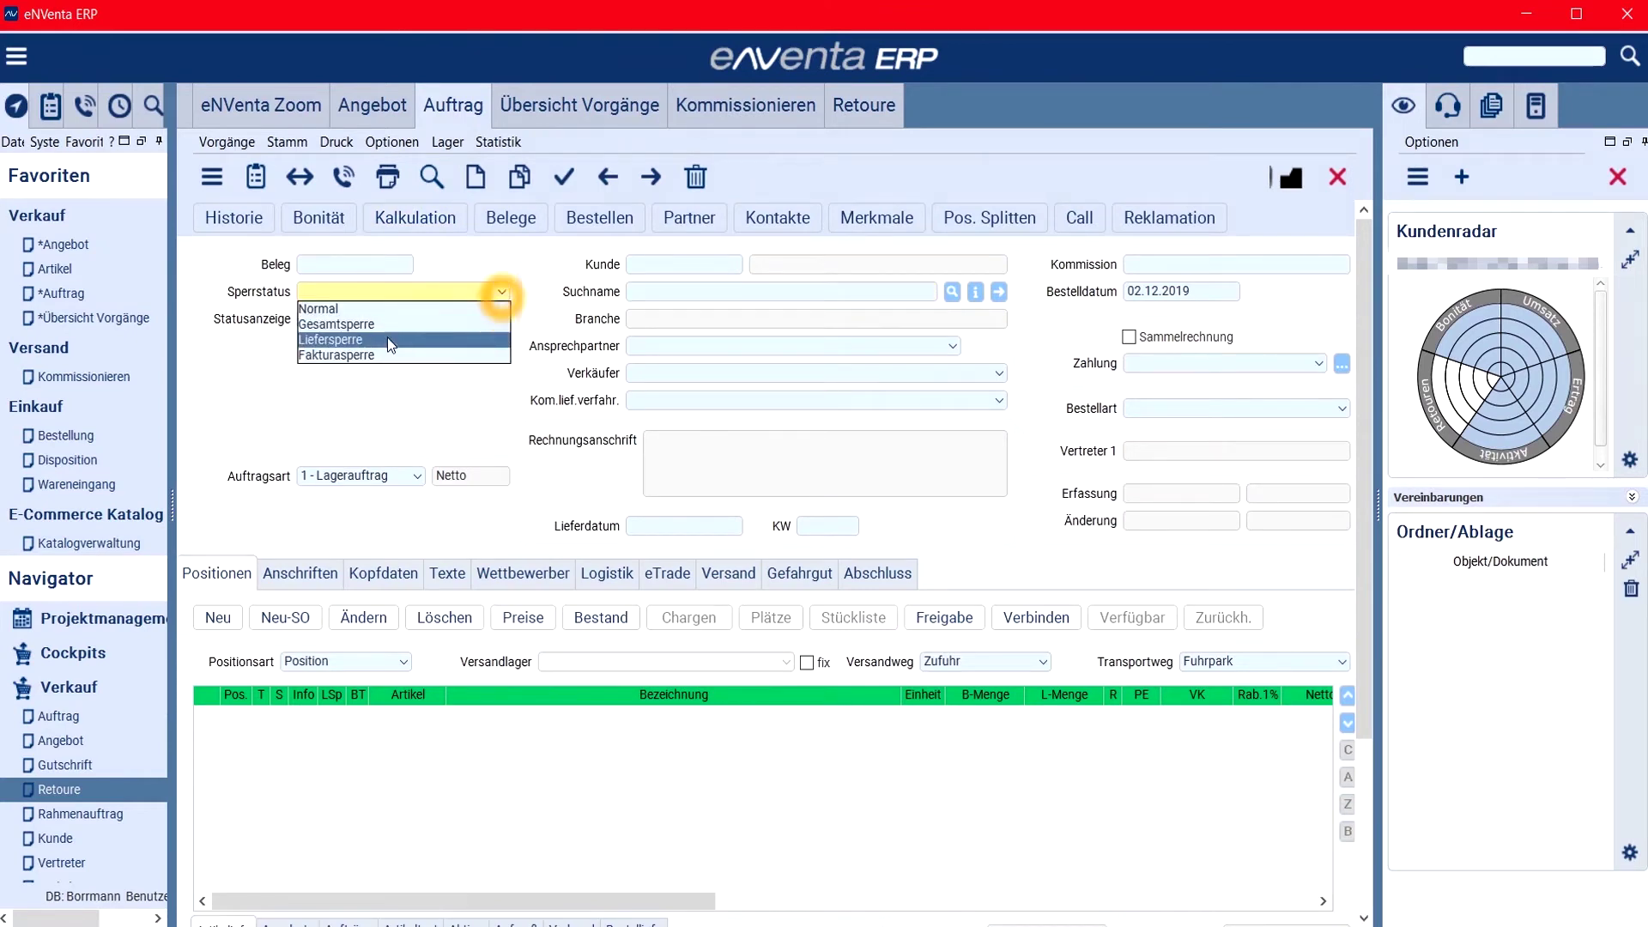
pyautogui.click(378, 358)
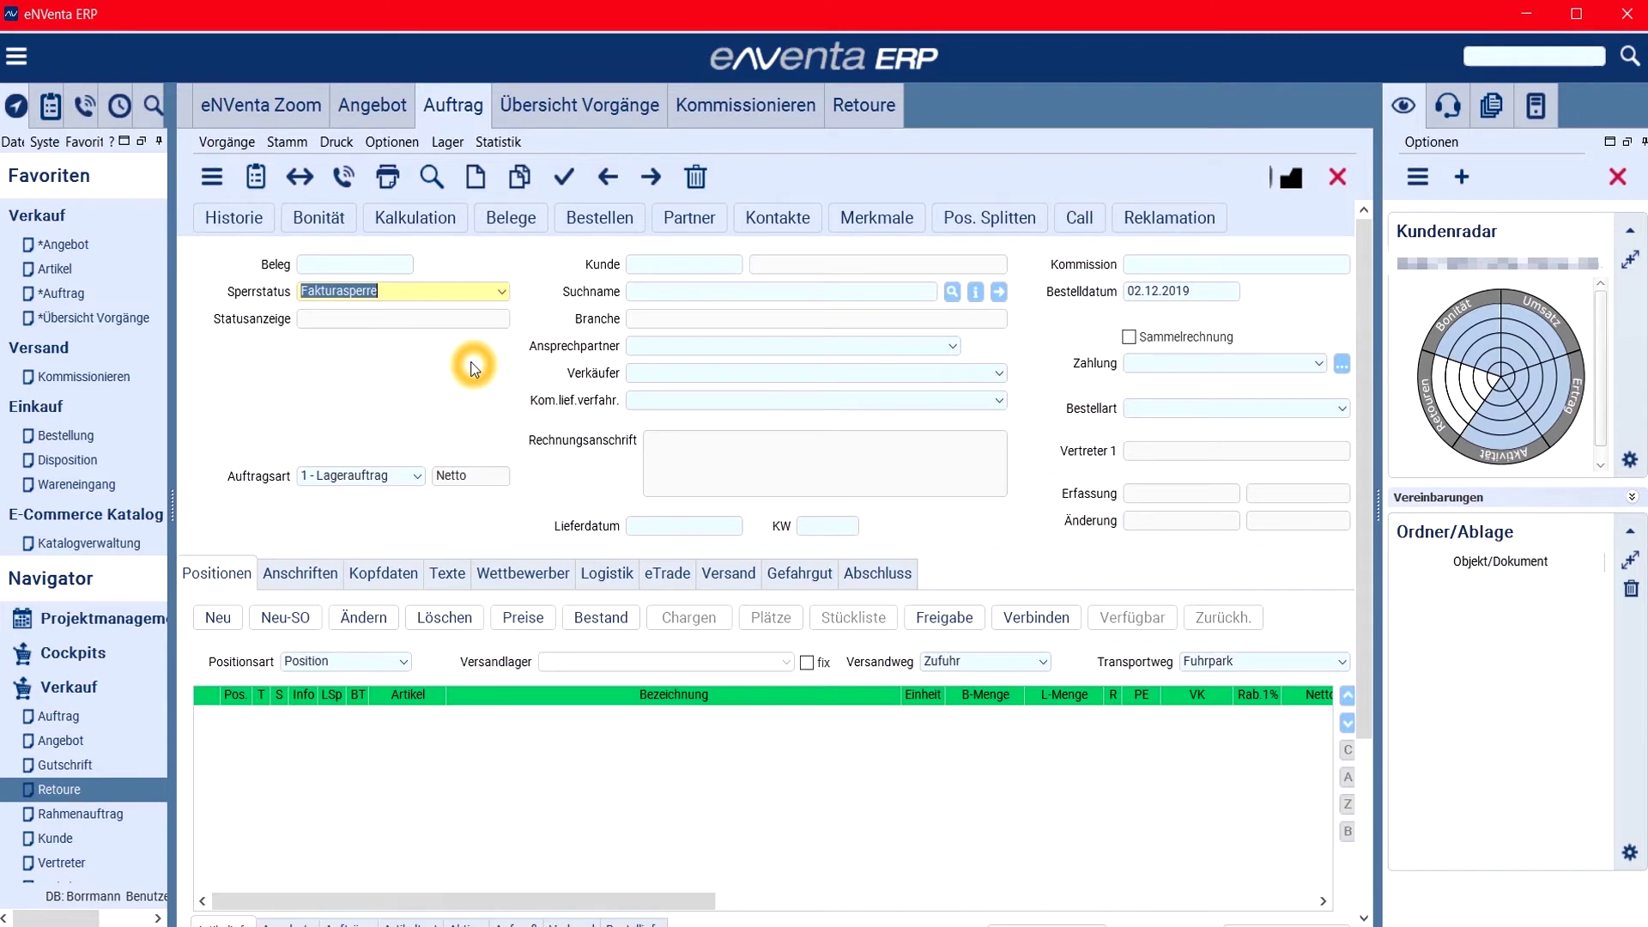
pyautogui.click(858, 113)
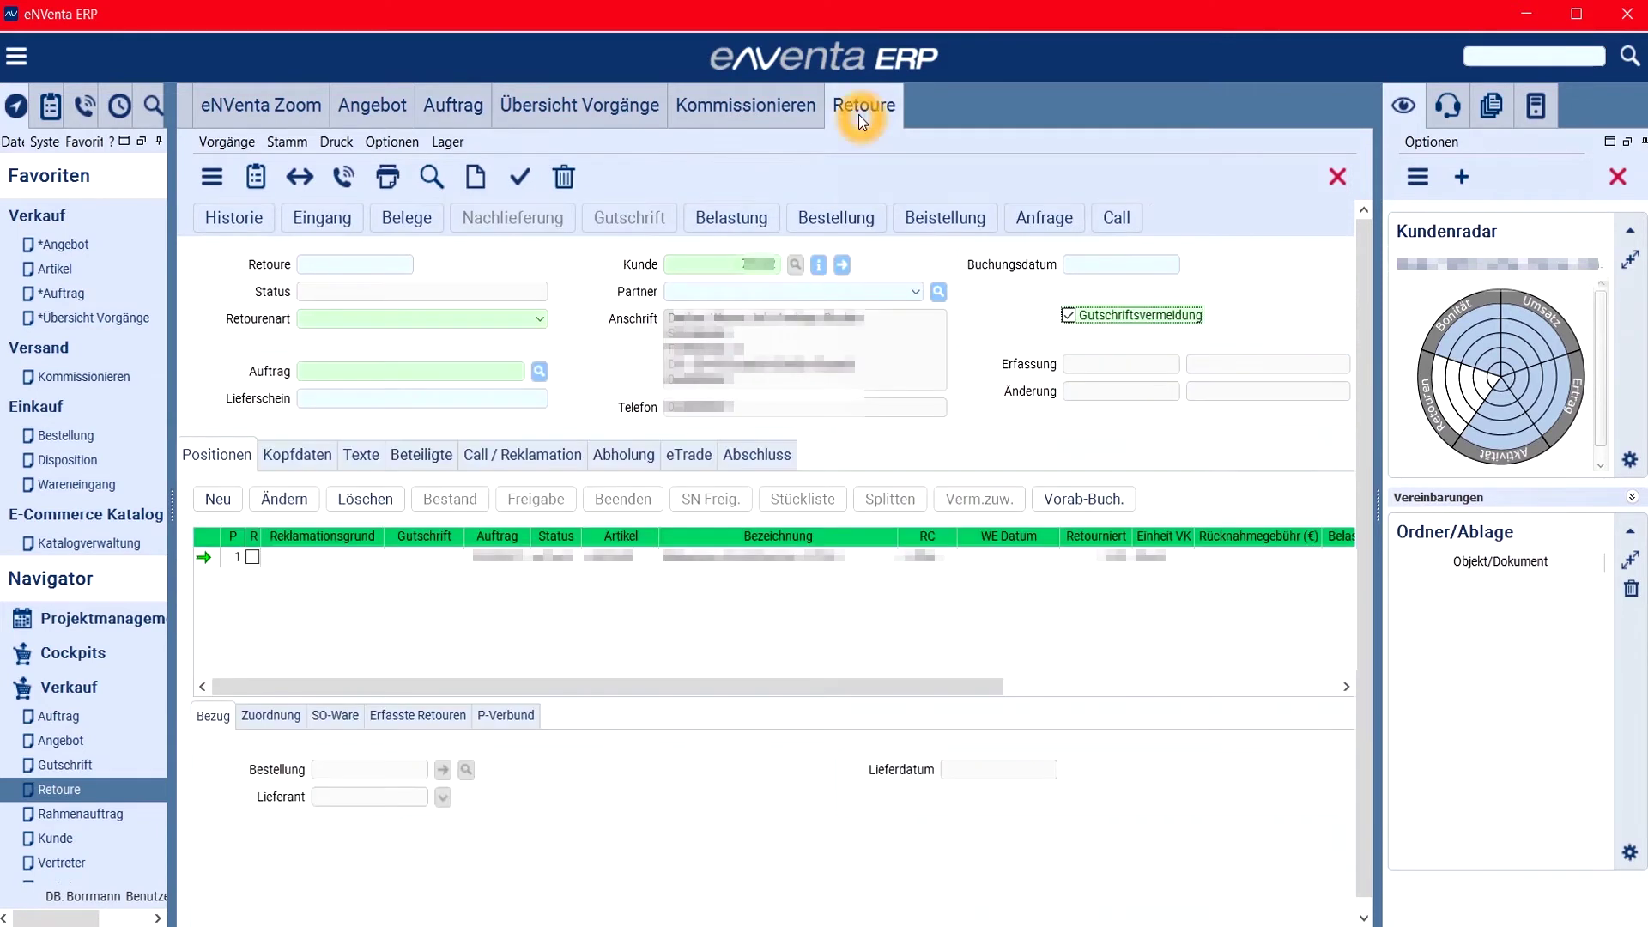
# Set the Retourenart to 1 - Warenretoure and choose a Reklamationsgrund for return position 1.
pyautogui.click(542, 320)
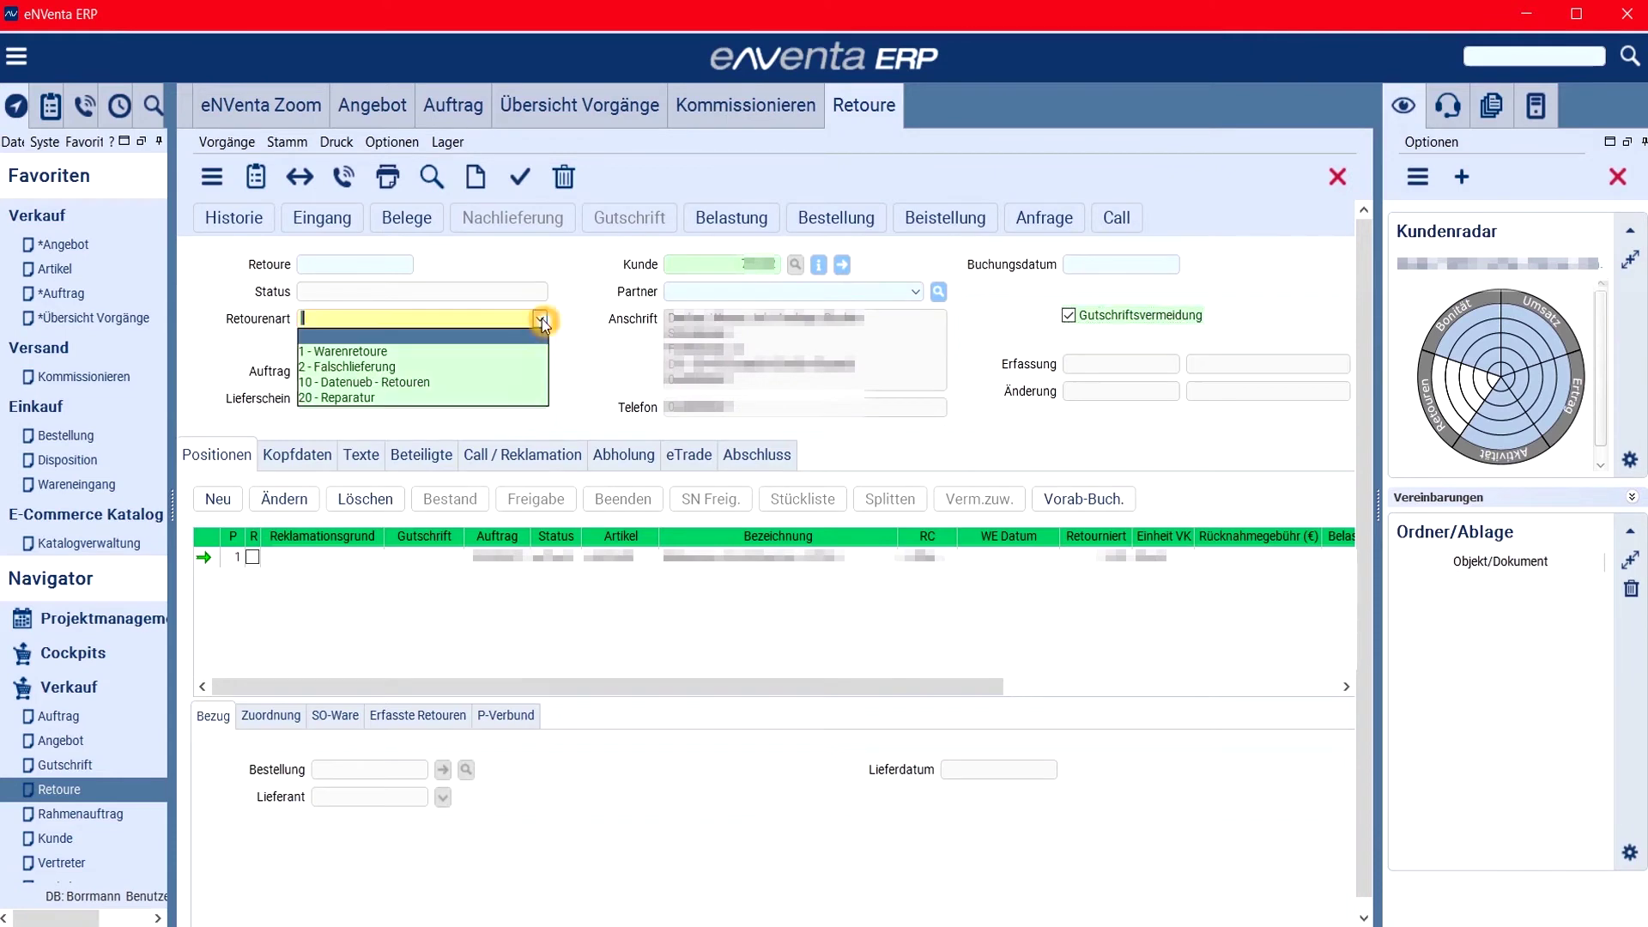
pyautogui.click(328, 332)
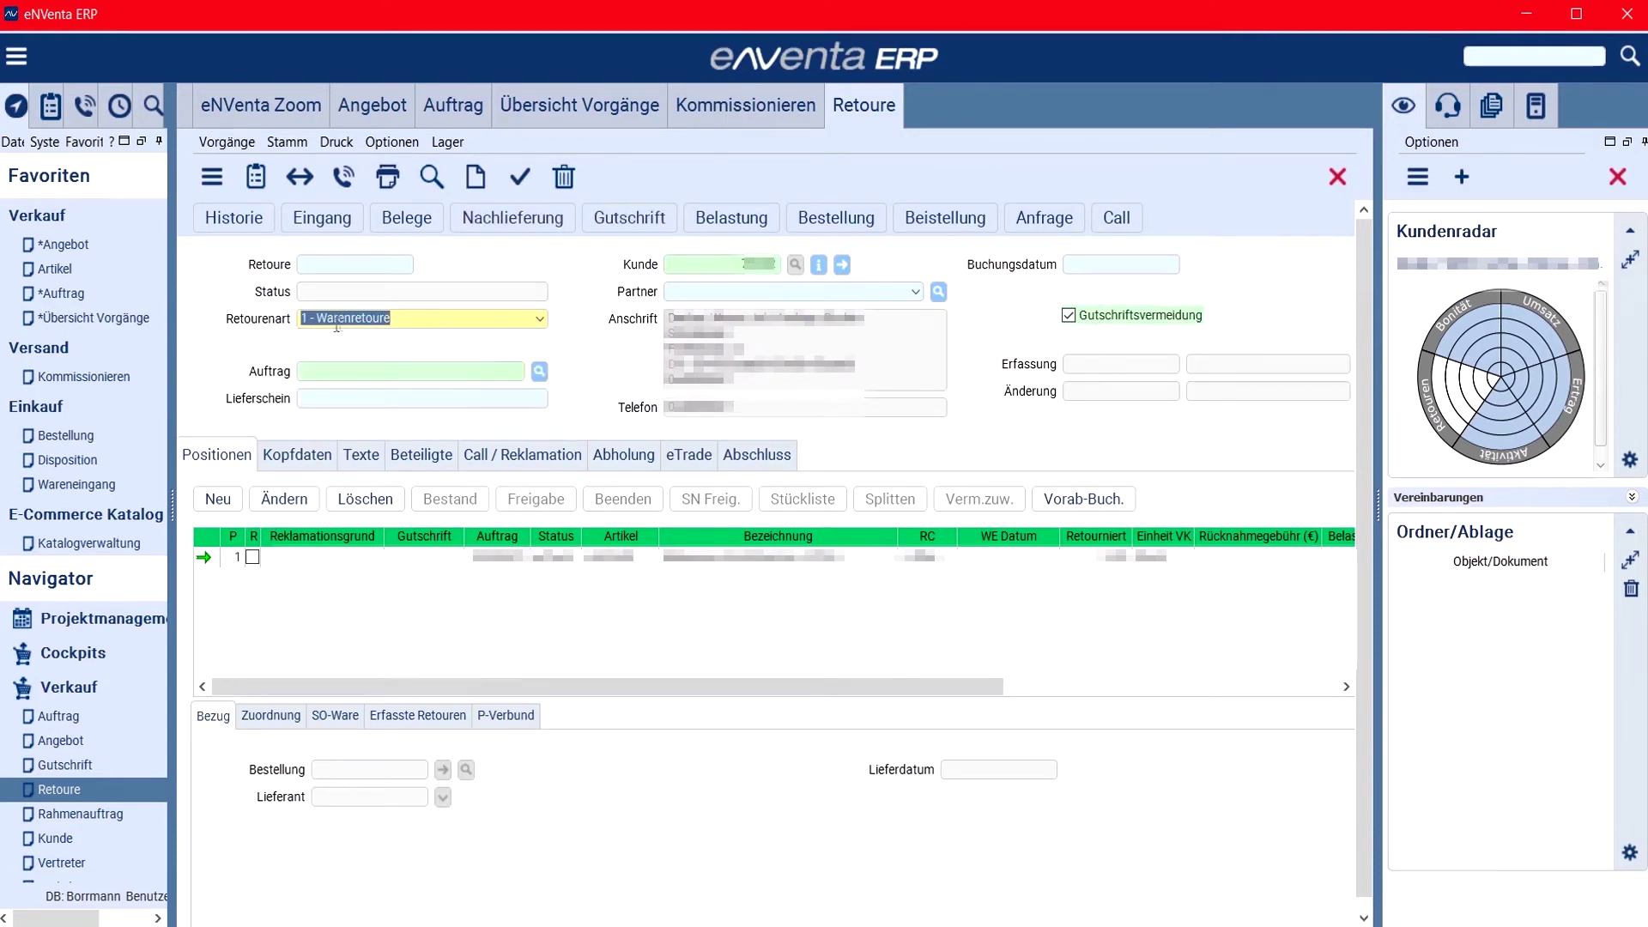
pyautogui.click(343, 556)
pyautogui.click(371, 559)
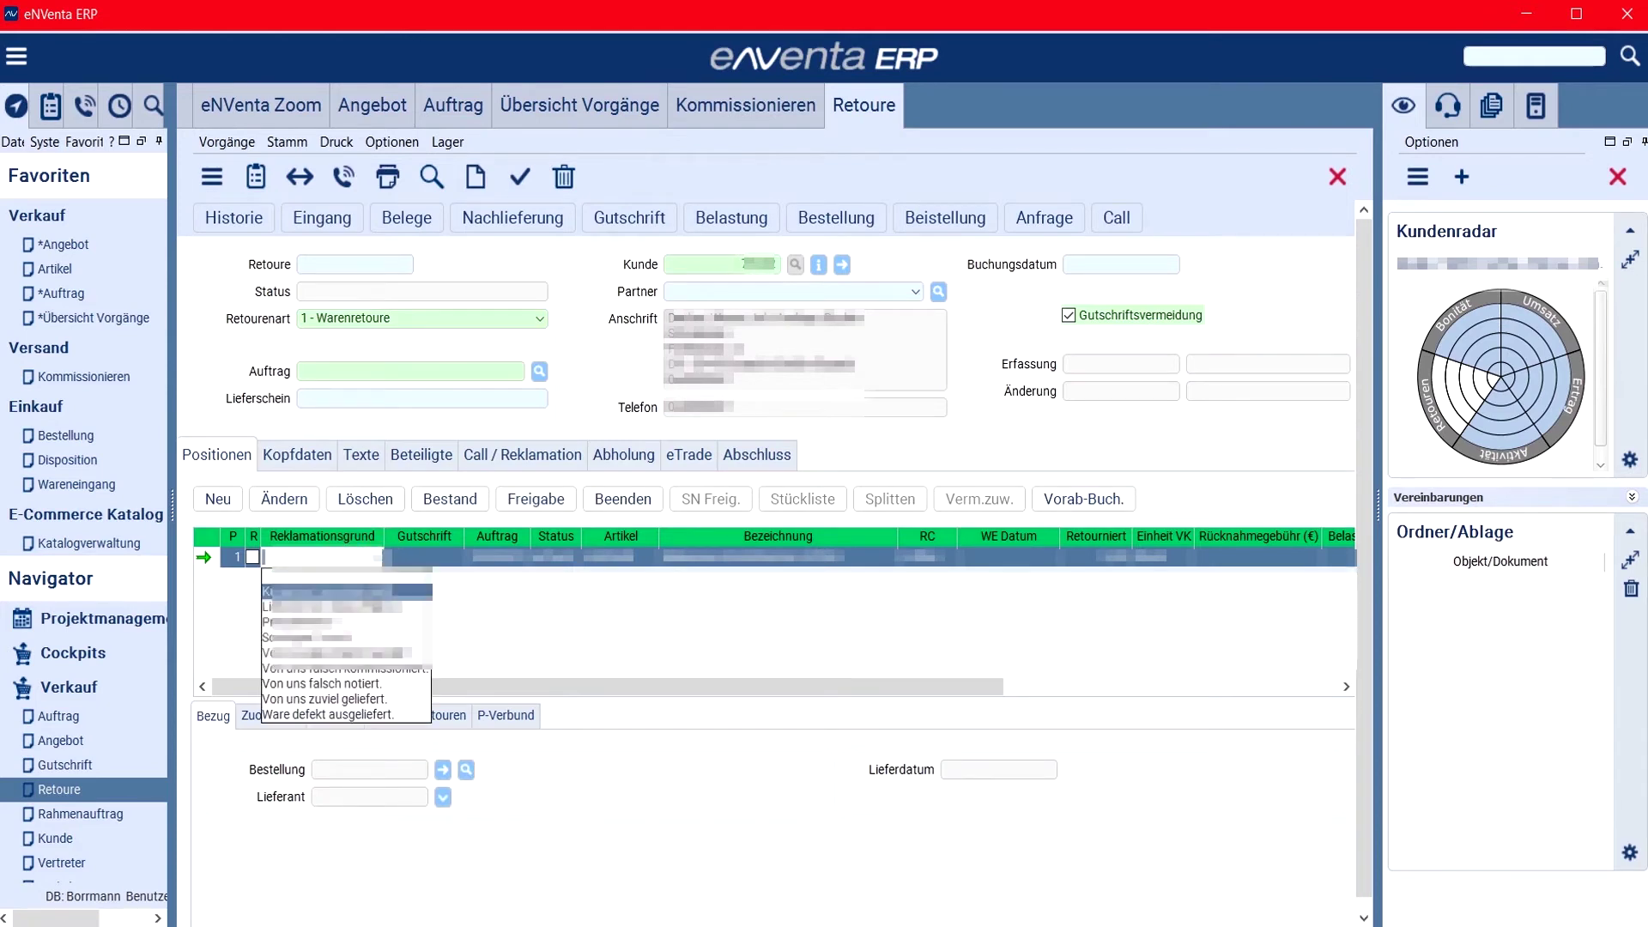
pyautogui.click(373, 607)
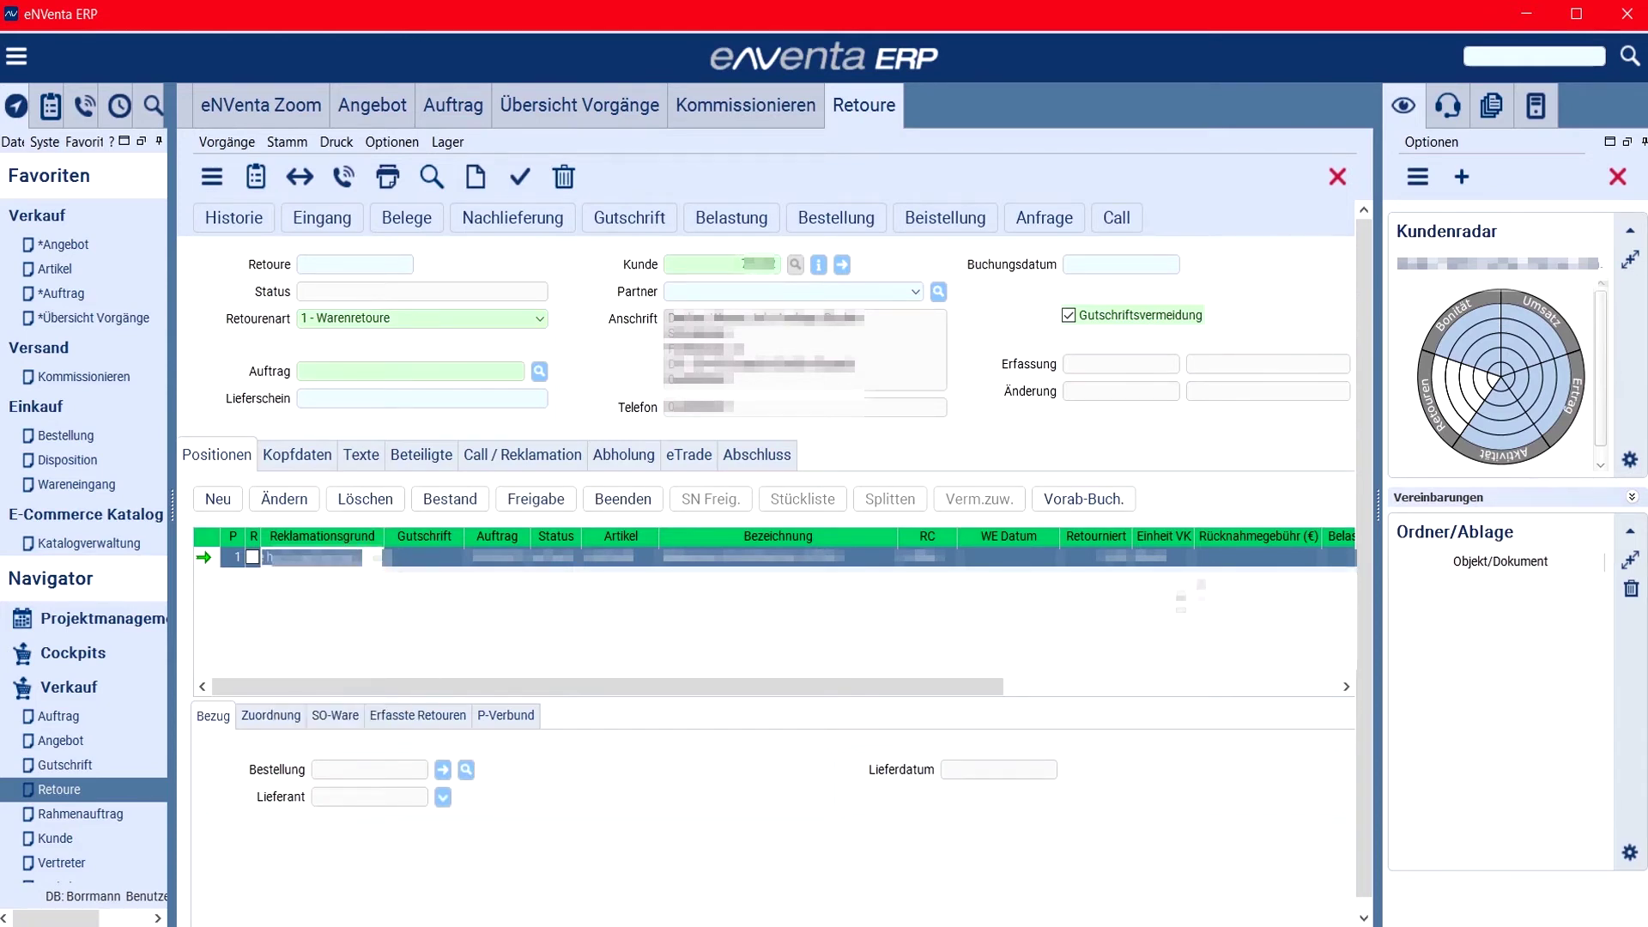
# Check the Rücknahmegebühr cell of return position 1, then open its position details to examine the Rücknahme % and Rückn.gebühr fields and close them.
pyautogui.click(1242, 557)
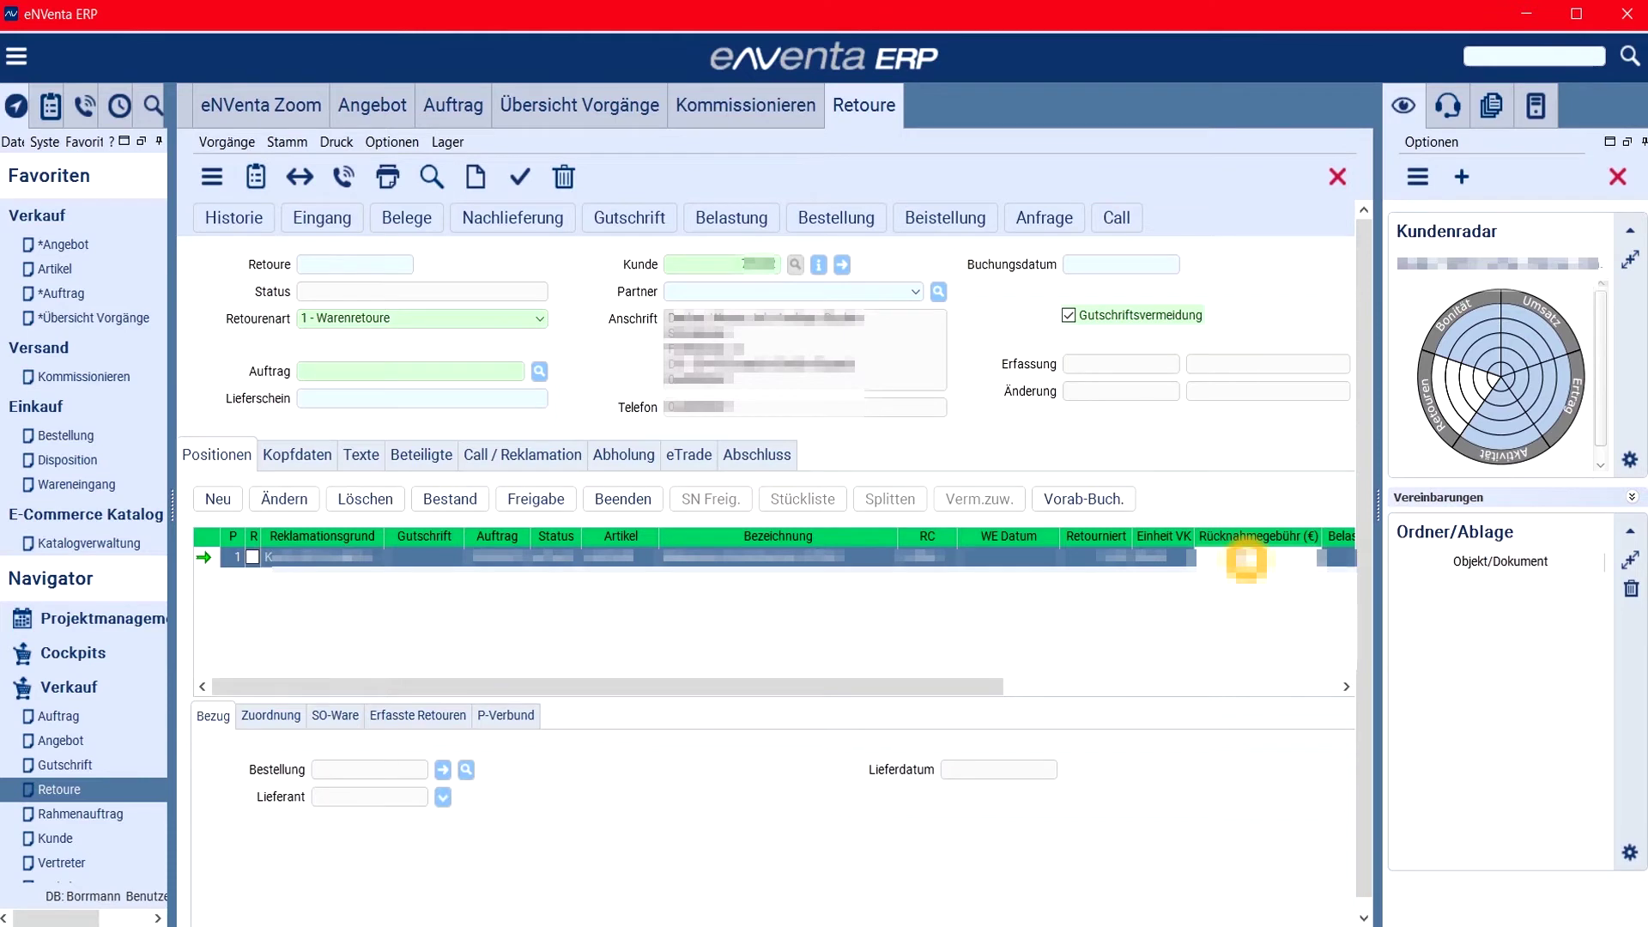
pyautogui.click(1254, 558)
pyautogui.click(825, 558)
pyautogui.doubleClick(825, 558)
pyautogui.click(1131, 305)
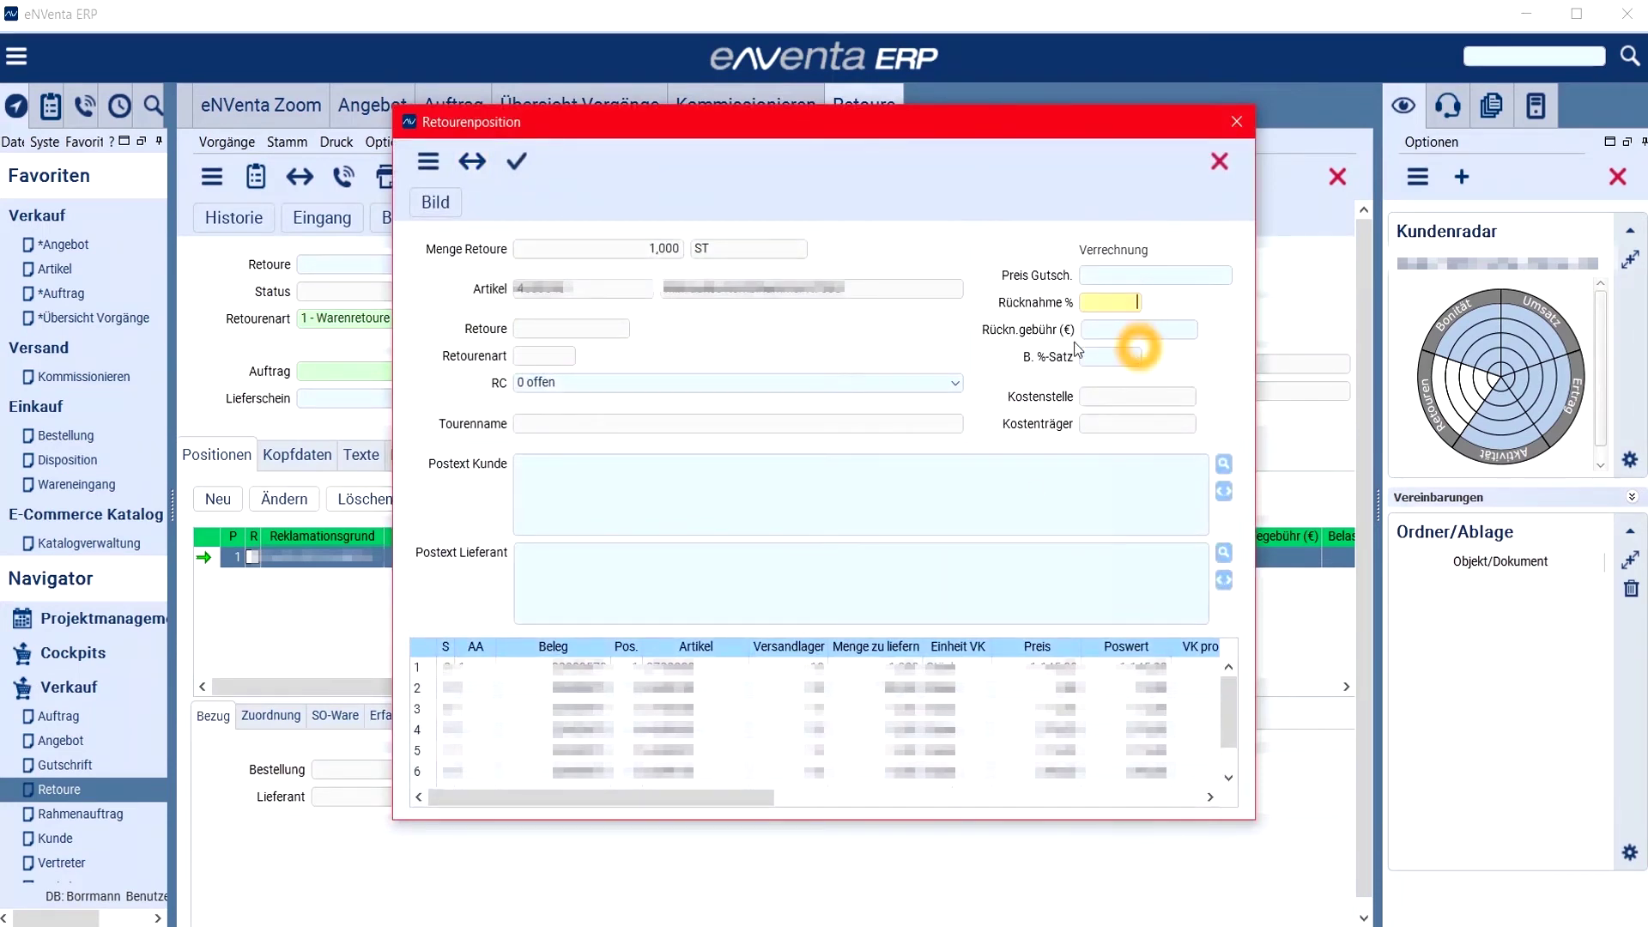
pyautogui.click(519, 163)
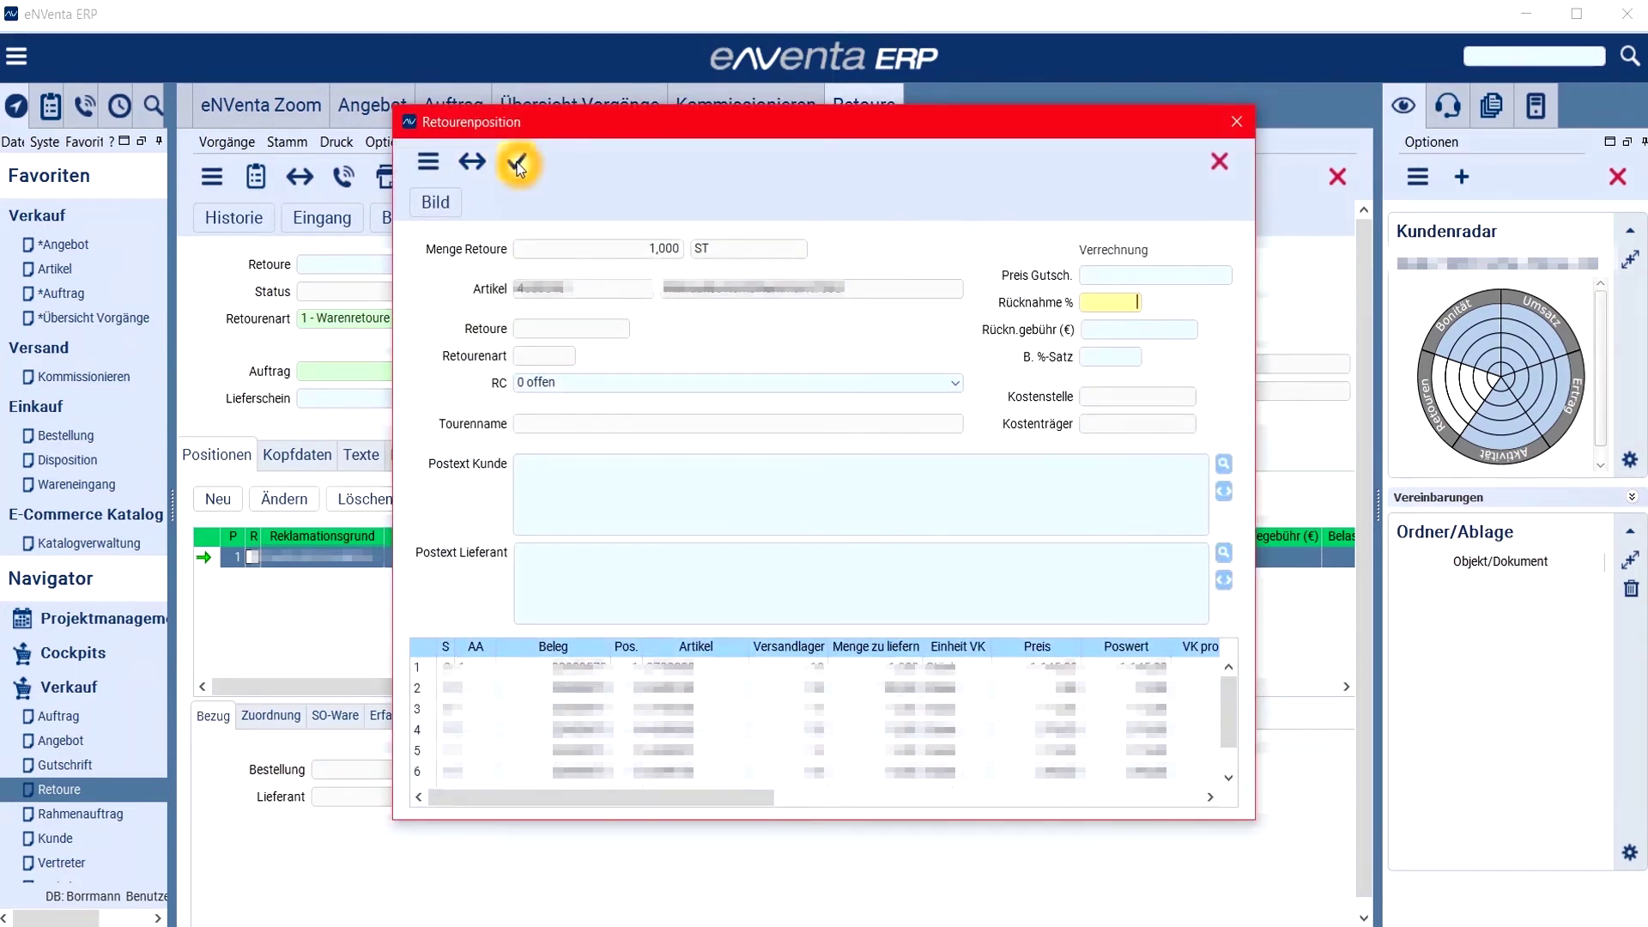
pyautogui.click(1220, 161)
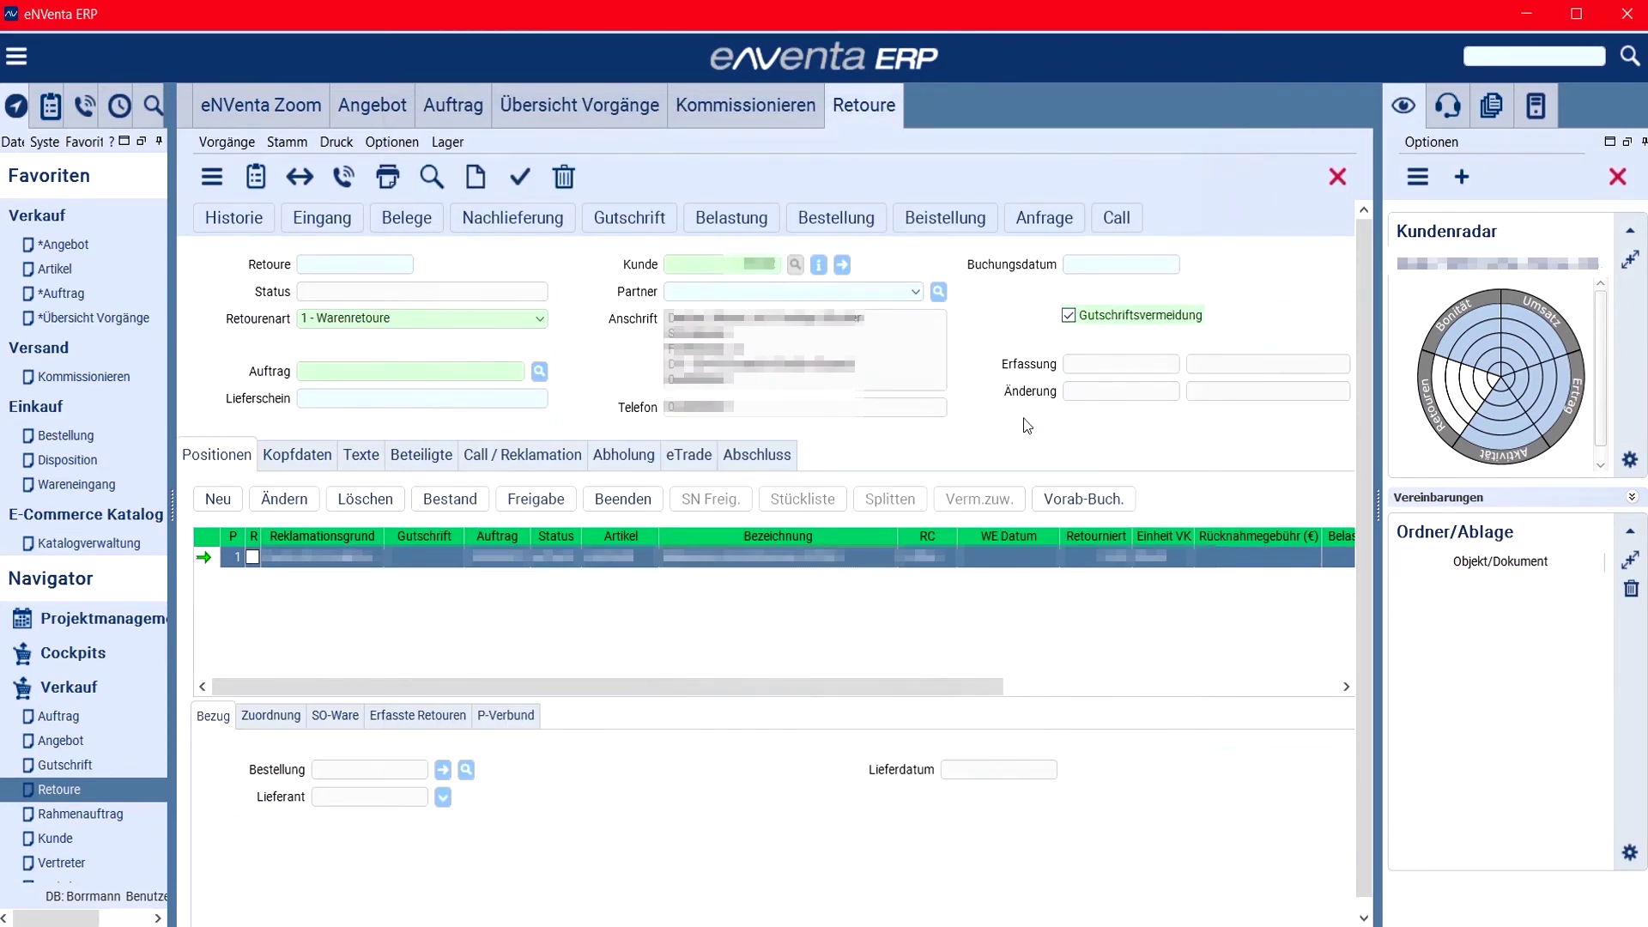
# Go to the Abschluss of the return and output one Retoure Best. document in Zeigen/Buchen mode as PDF.
pyautogui.click(764, 458)
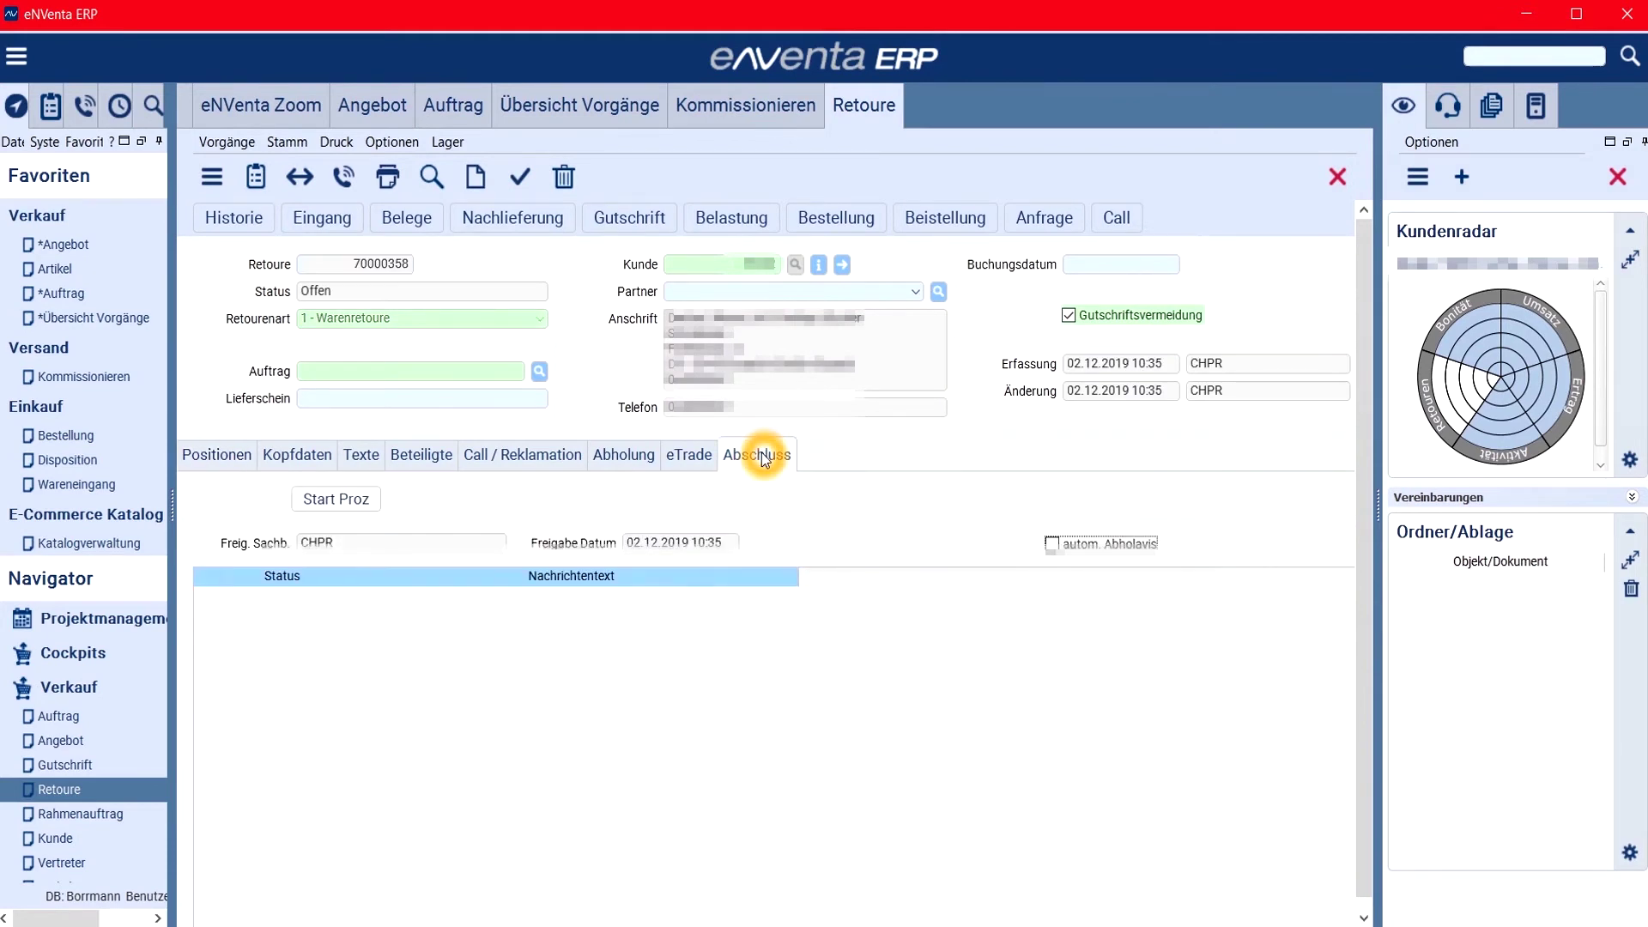
pyautogui.click(388, 177)
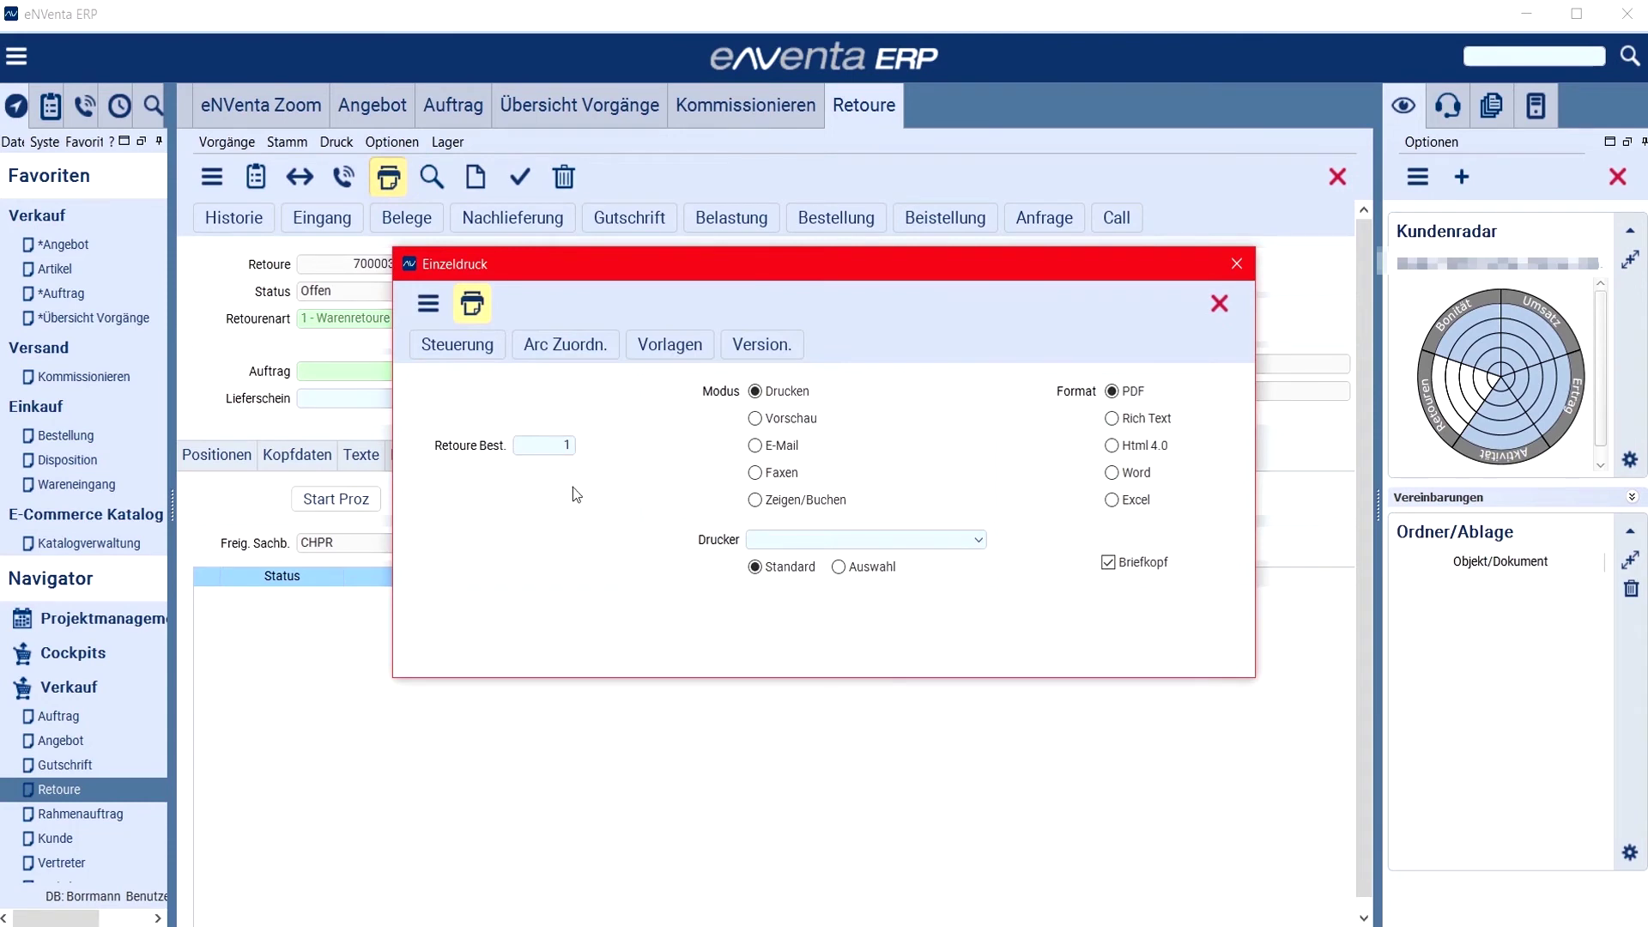
pyautogui.click(754, 500)
pyautogui.click(474, 305)
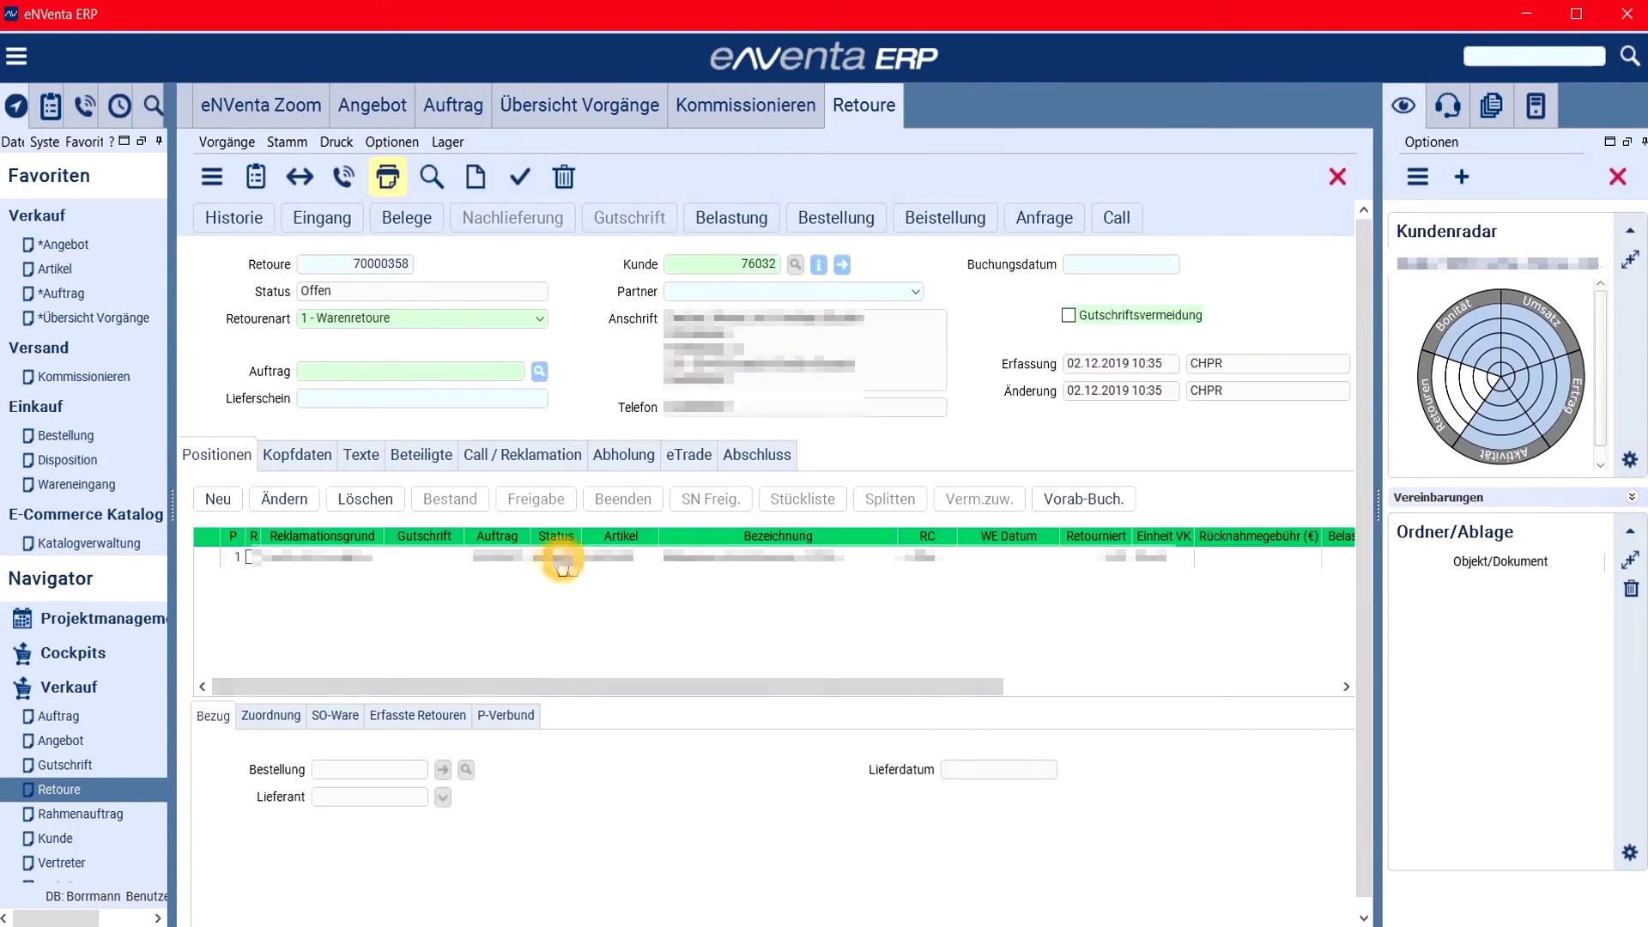
# Create a Nachlieferung order for return position 1 with the Belegart 1 - Lagerauftrag.
pyautogui.click(599, 559)
pyautogui.click(480, 218)
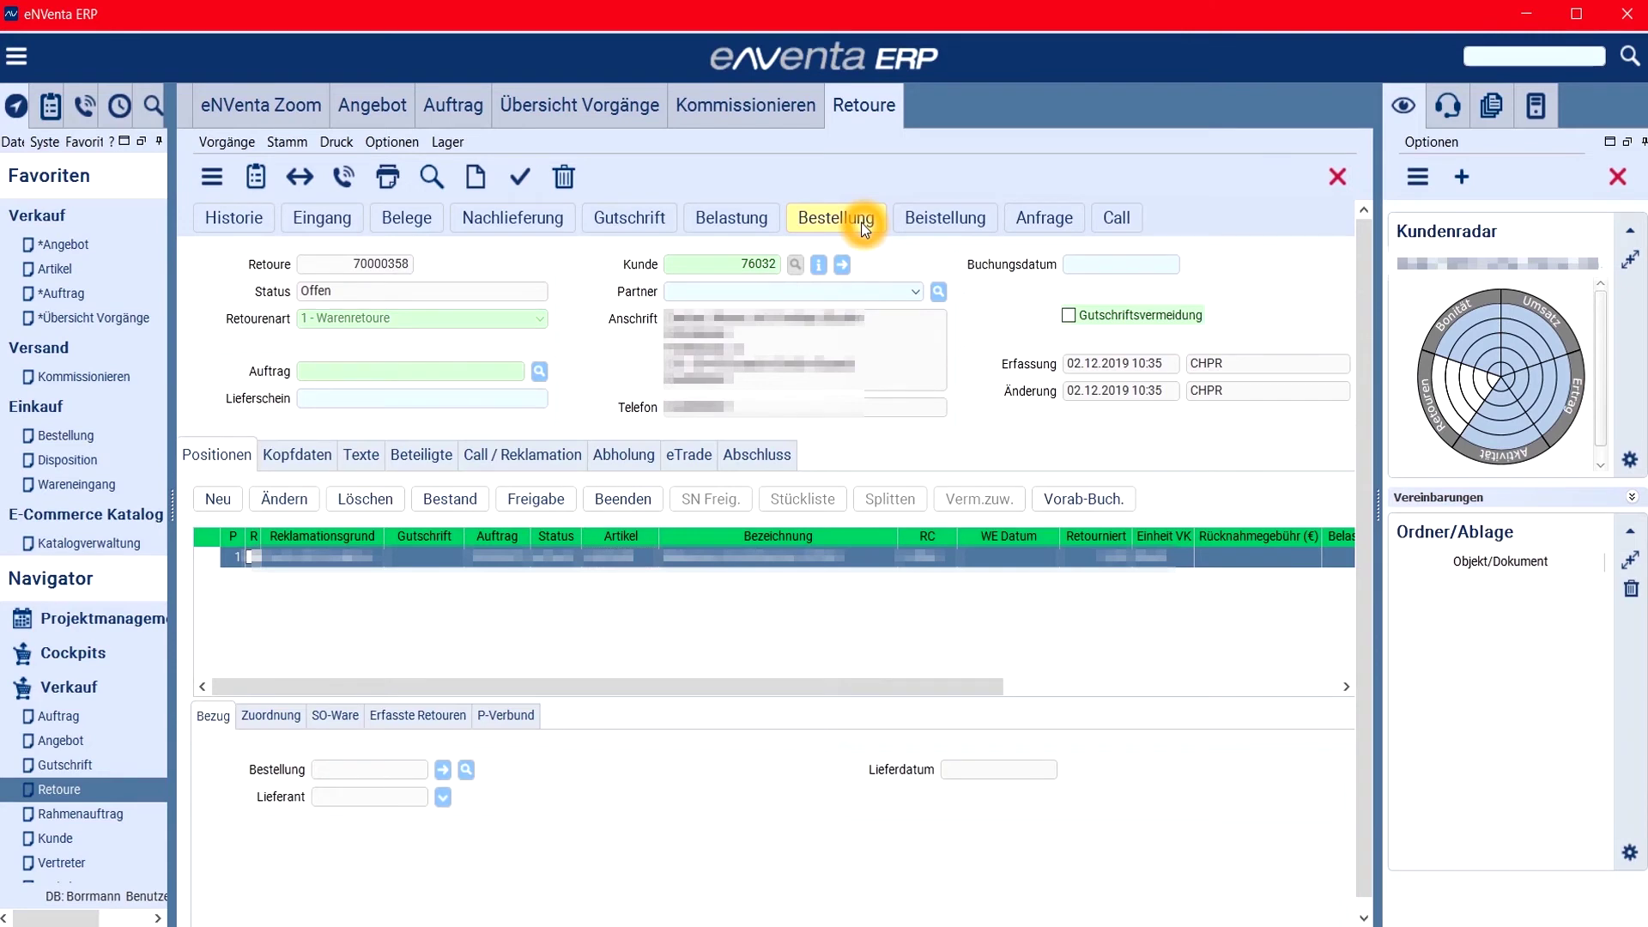
pyautogui.click(522, 223)
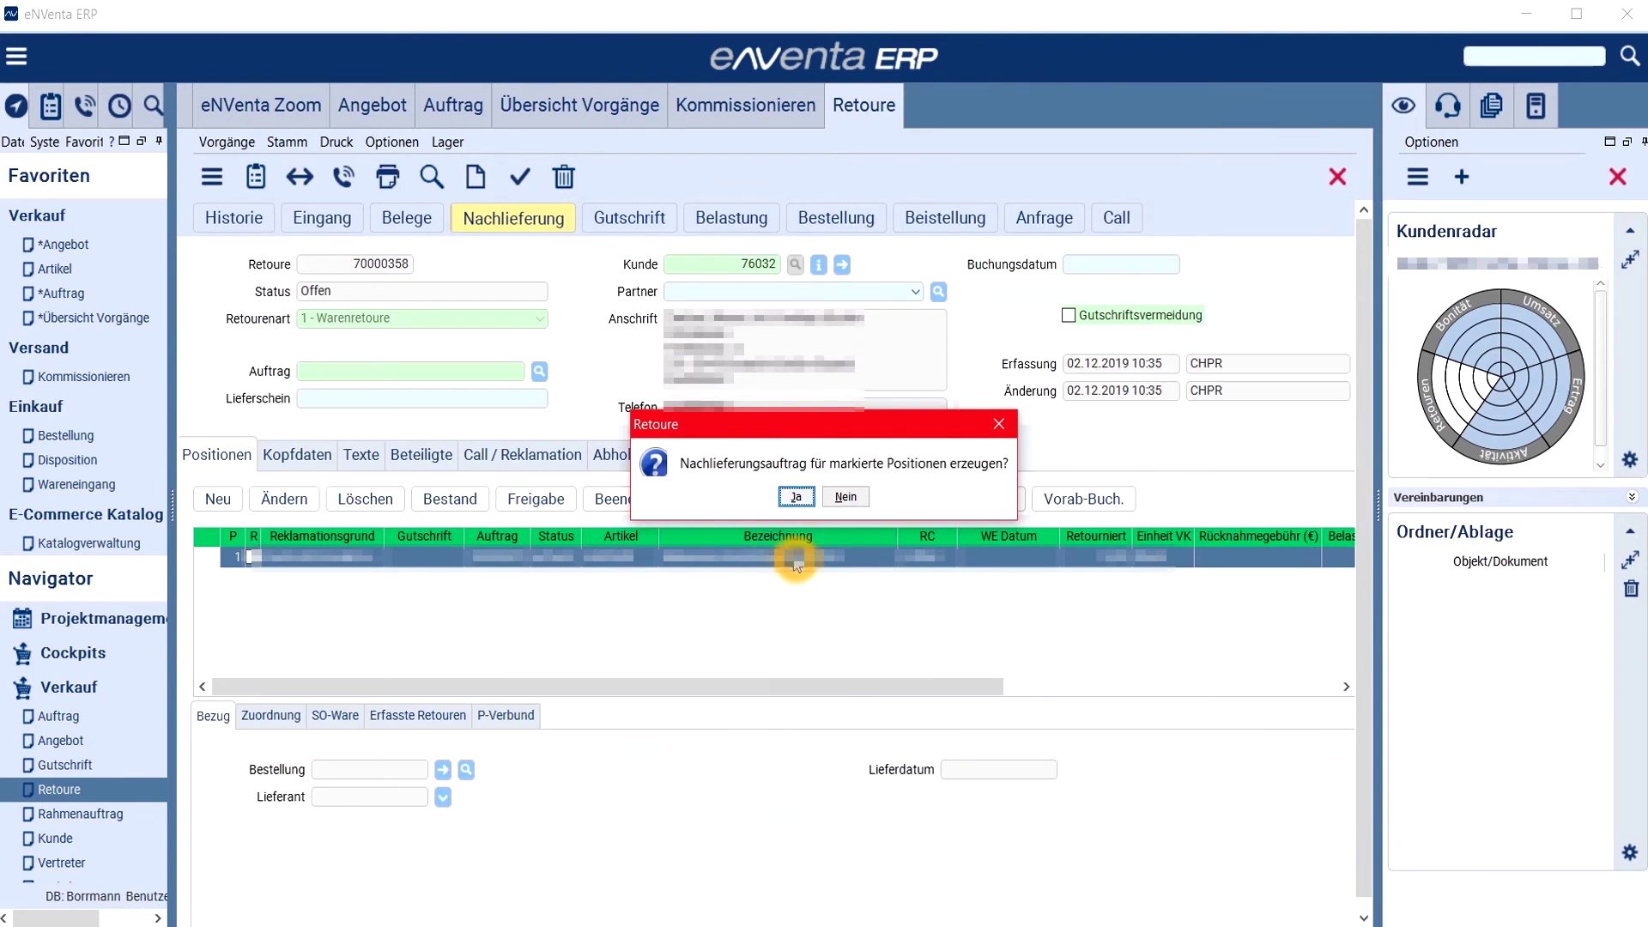
pyautogui.click(795, 497)
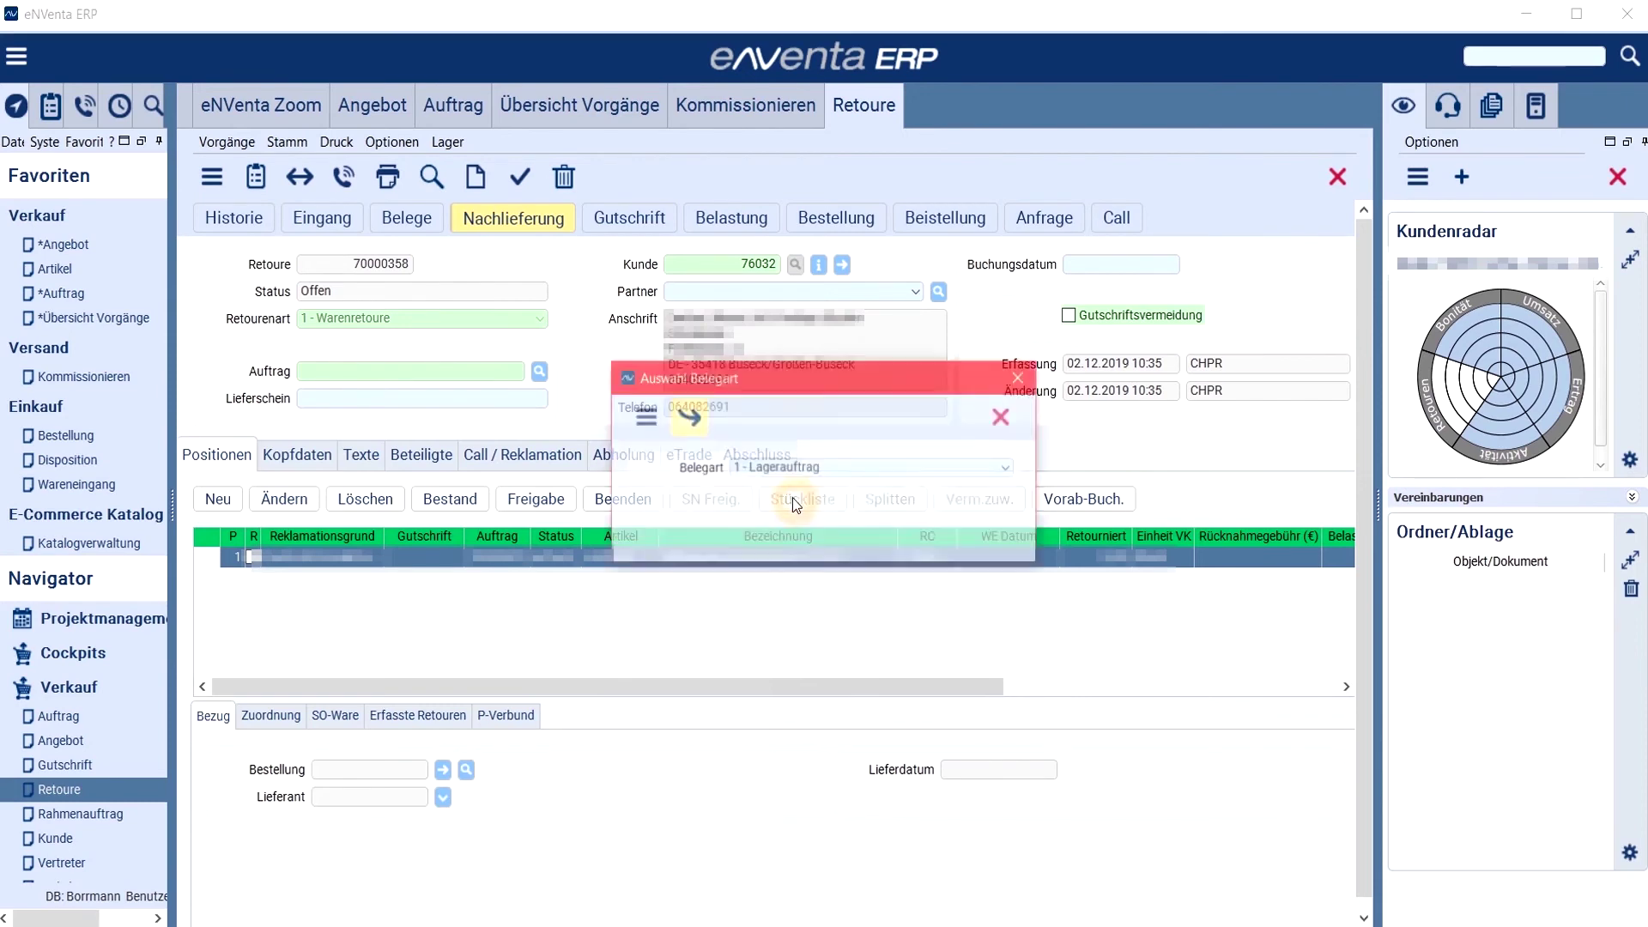
pyautogui.click(766, 472)
pyautogui.click(689, 419)
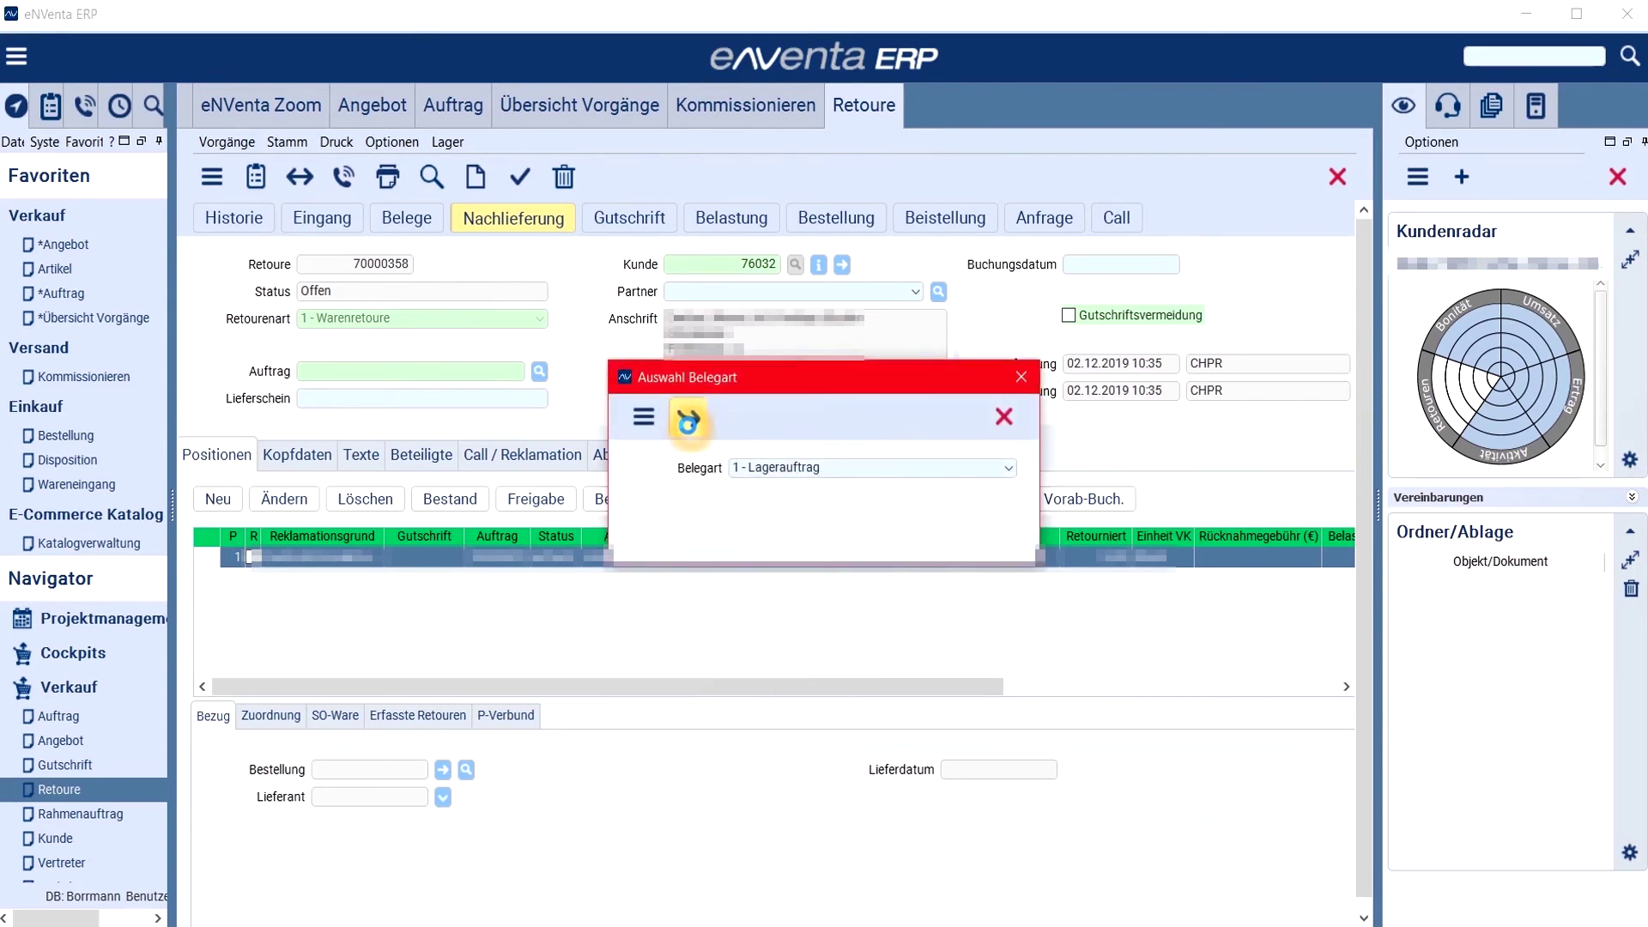
# Locate and select the order number in the Nachlief. column of return position 1.
pyautogui.moveTo(930, 682); pyautogui.dragTo(1058, 673)
pyautogui.moveTo(1159, 672); pyautogui.dragTo(1172, 674)
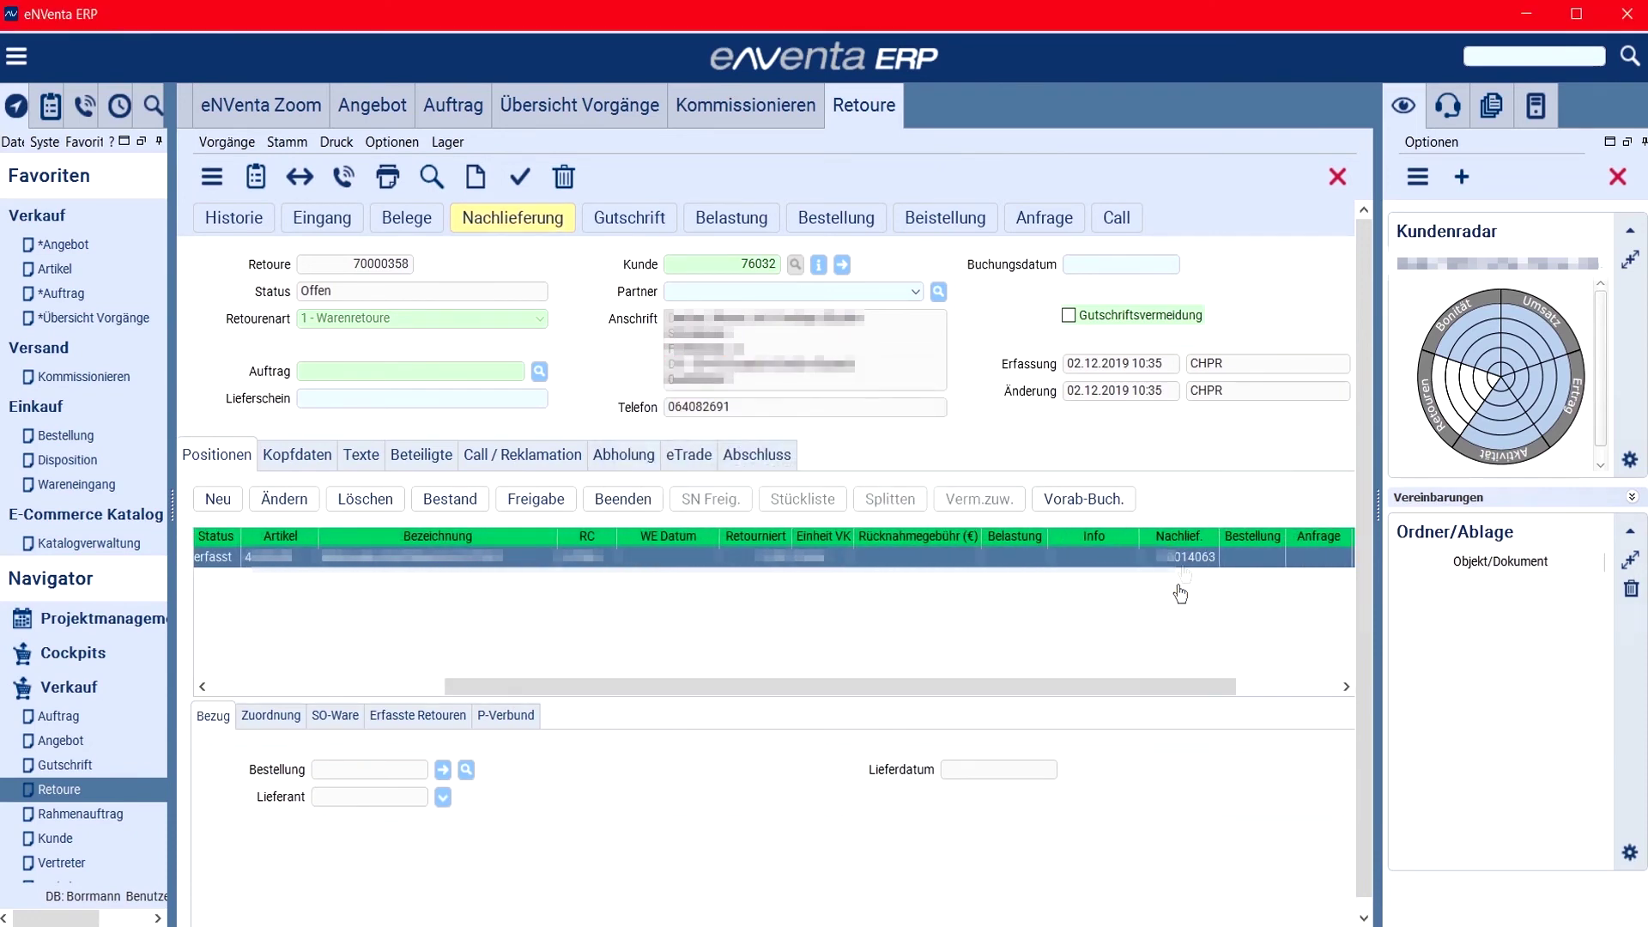
pyautogui.click(1184, 566)
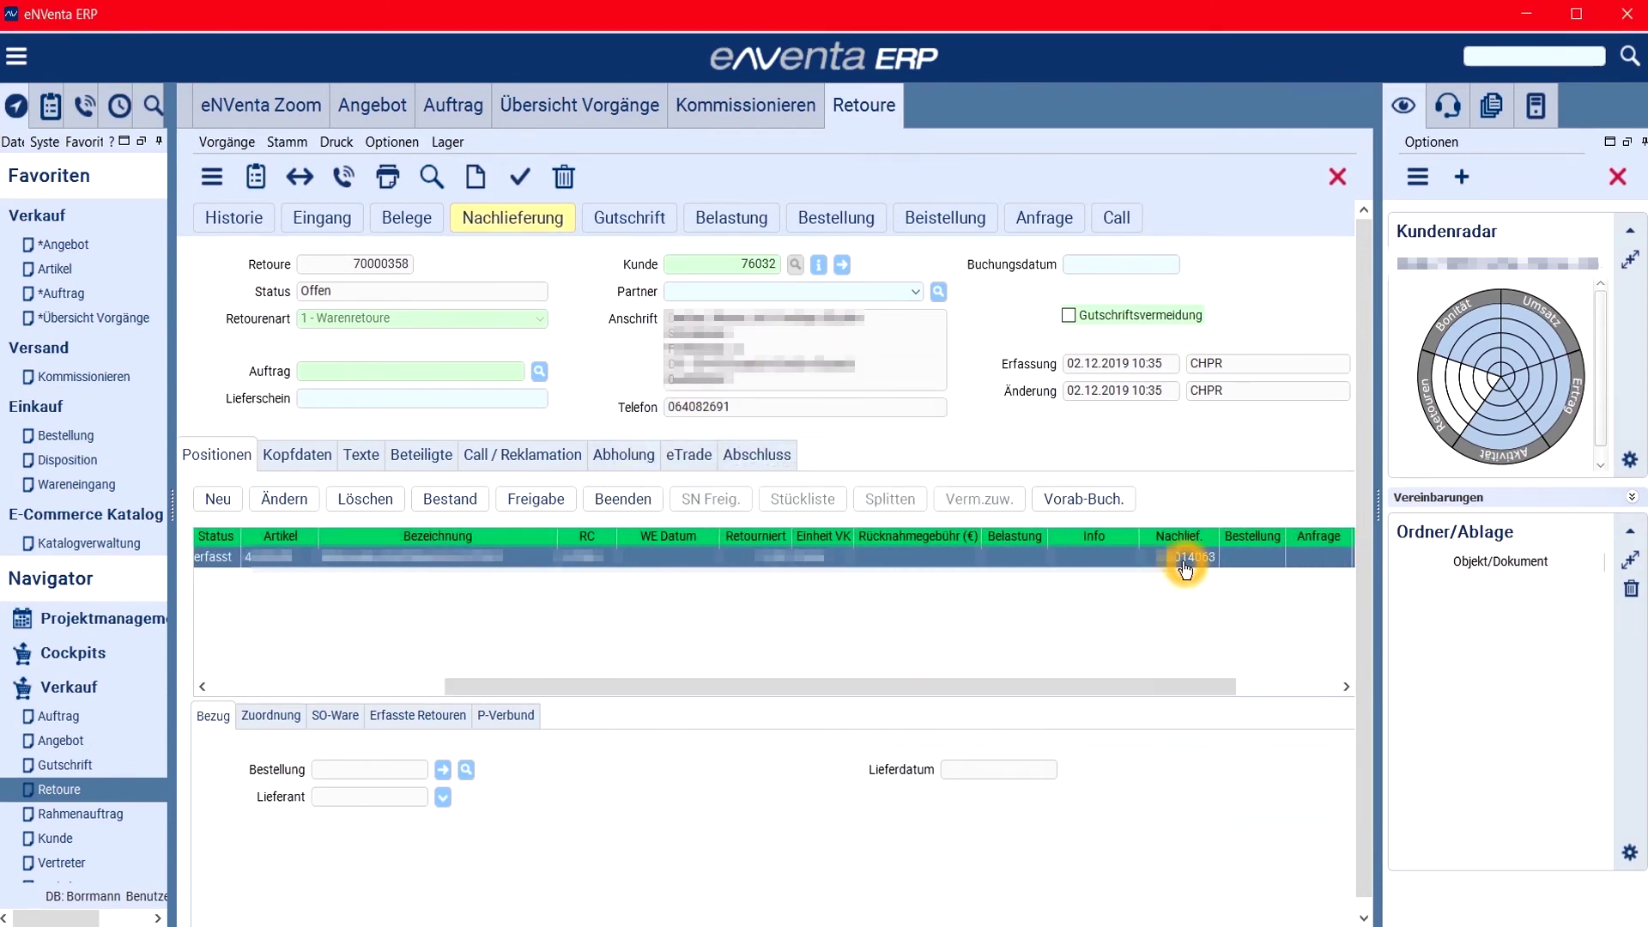